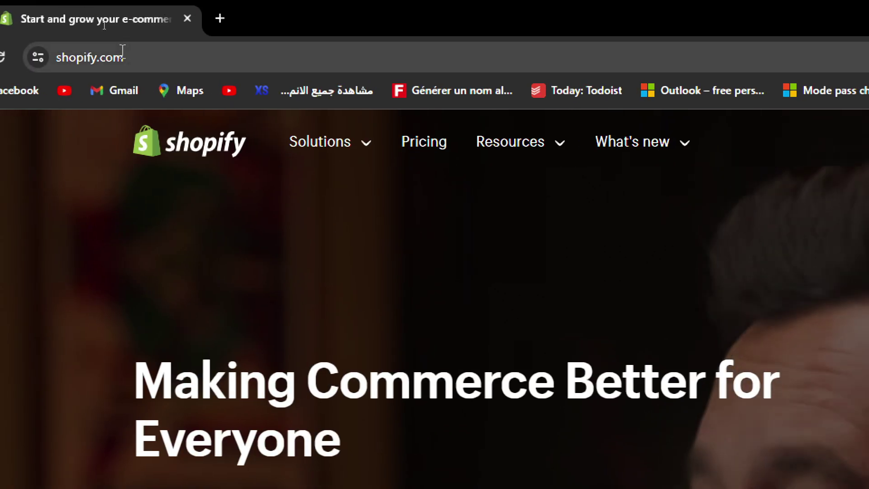
Create a new Shopify store, My Store, skipping the onboarding questions and using the existing account
click(103, 50)
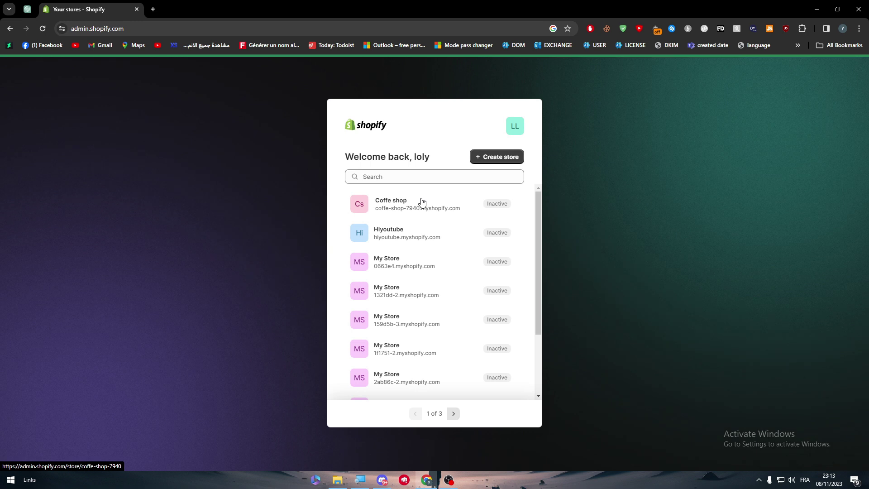
click(499, 166)
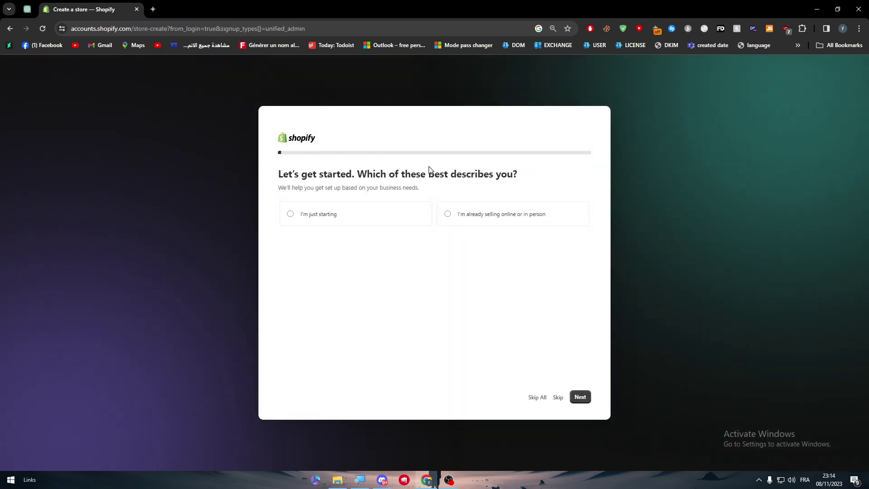
click(458, 210)
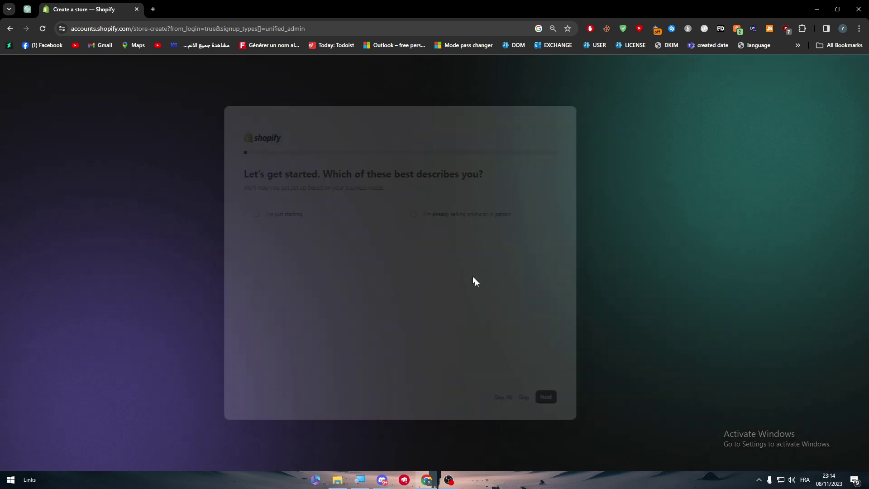
click(508, 320)
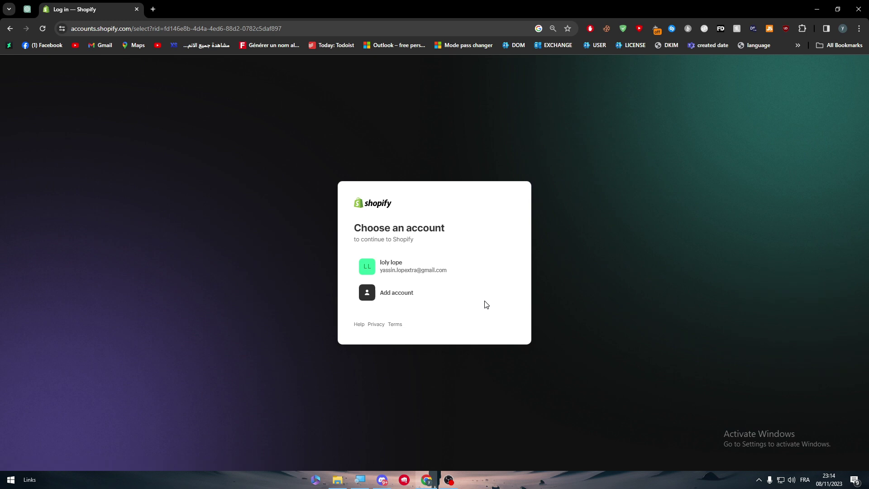
click(431, 272)
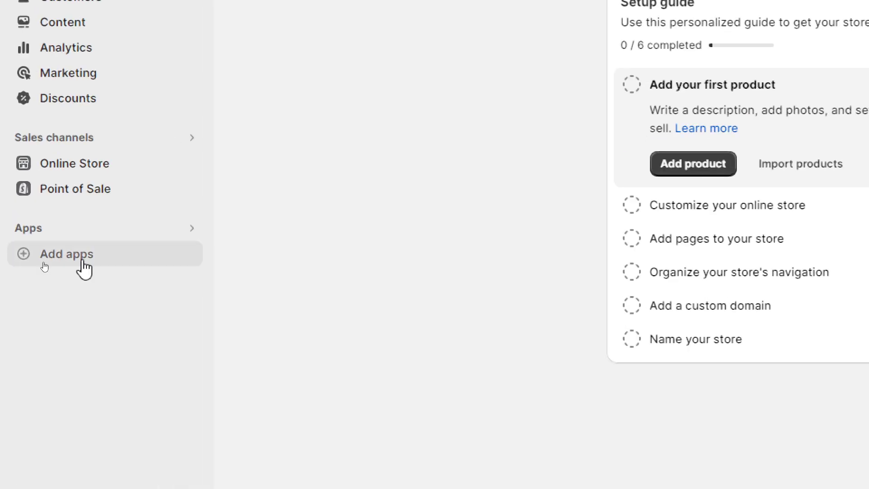
From the recommended apps, search the App Store for 'tik tok shop'
click(45, 260)
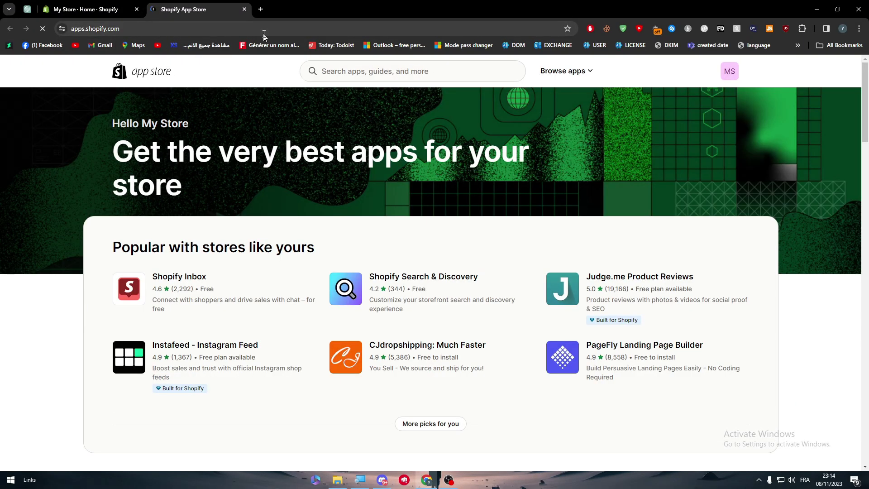
click(433, 72)
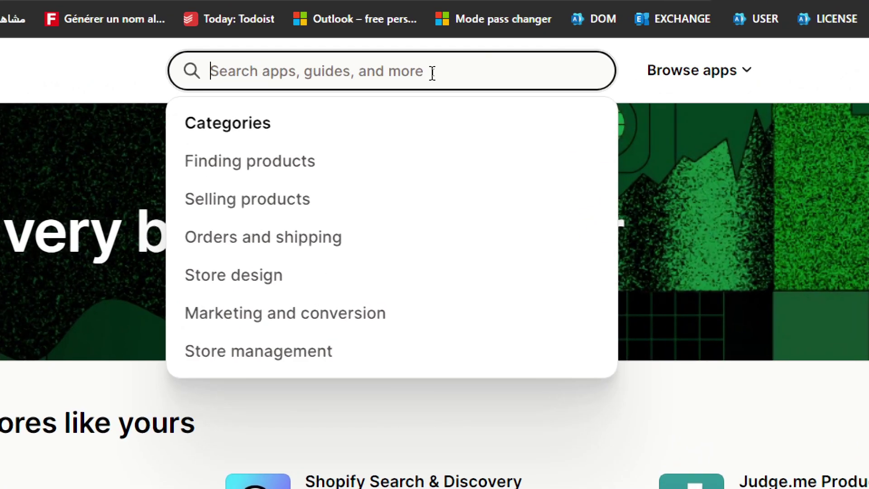
text(tik tok )
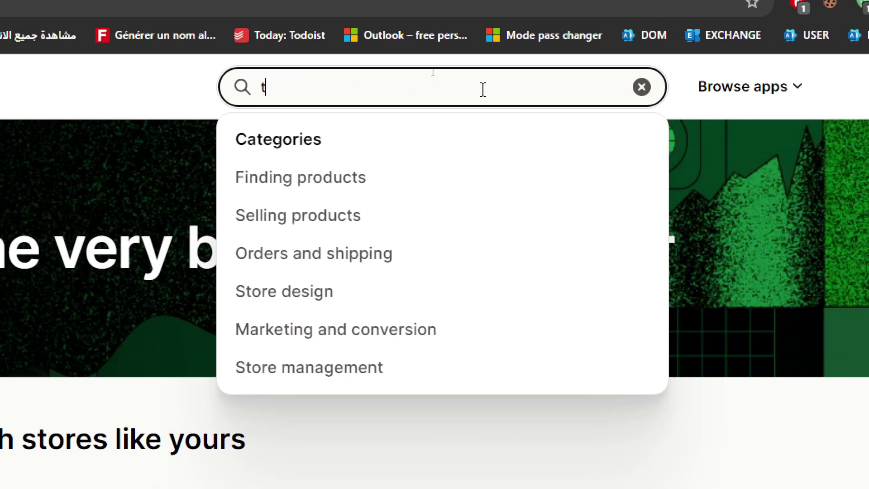
text(shop)
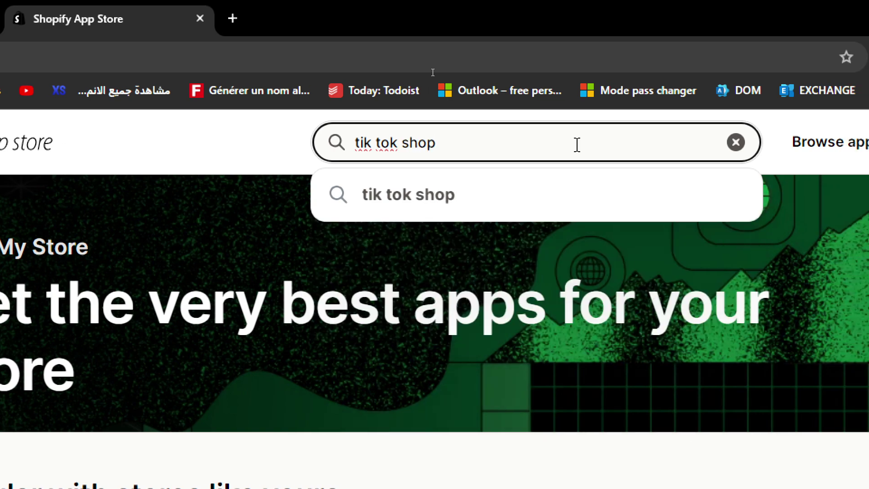
click(460, 201)
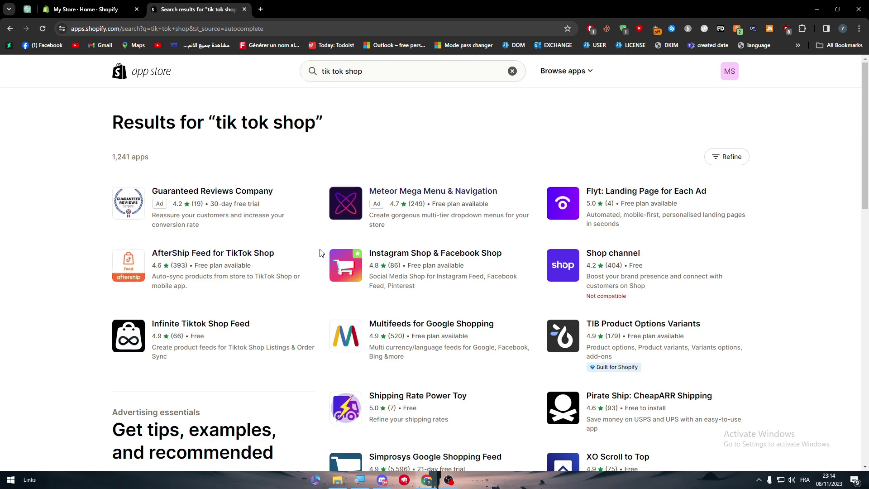
scroll(320, 252, down, 8)
scroll(510, 165, up, 8)
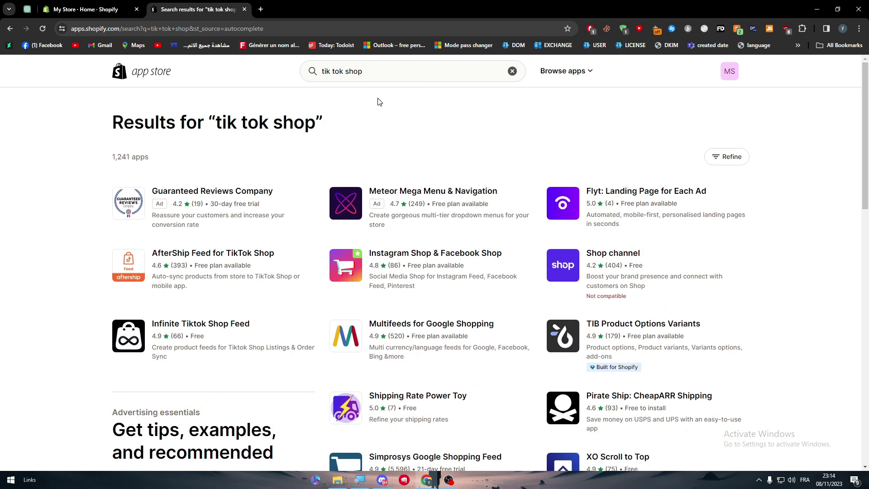
Refine the App Store search to 'Tiktok' and browse the 260 results
drag(346, 71, 363, 72)
key(BackSpace)
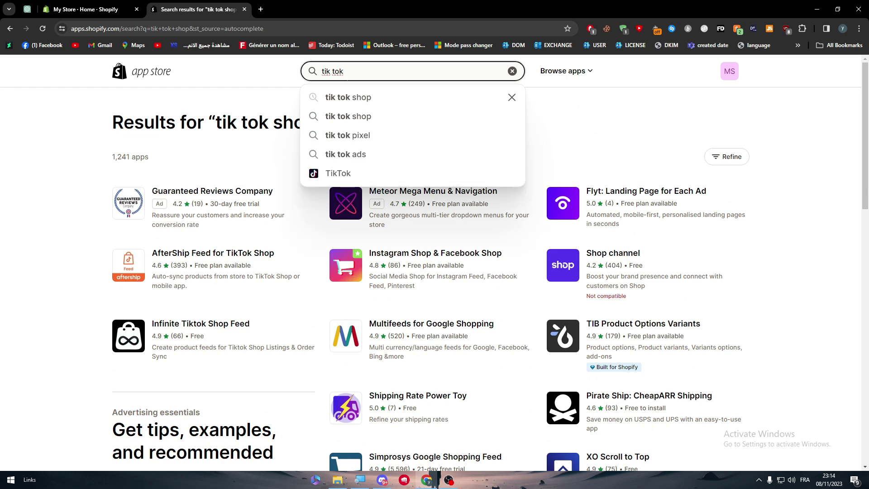
click(355, 178)
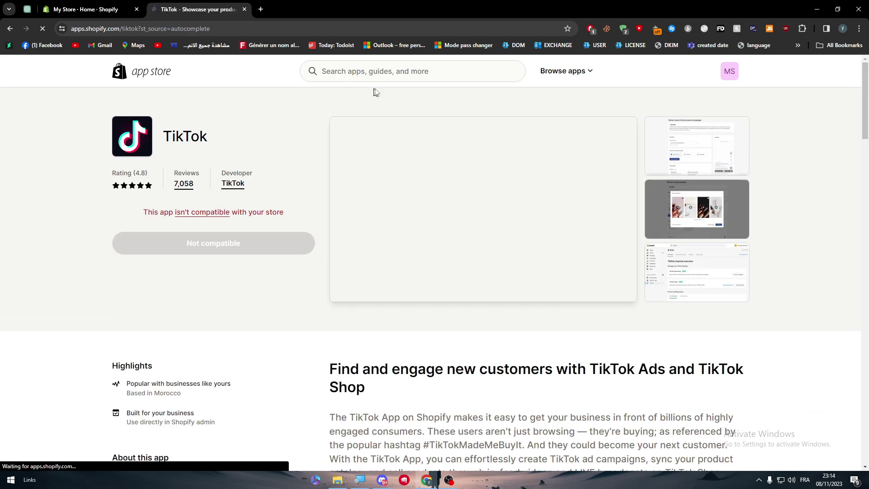
click(368, 76)
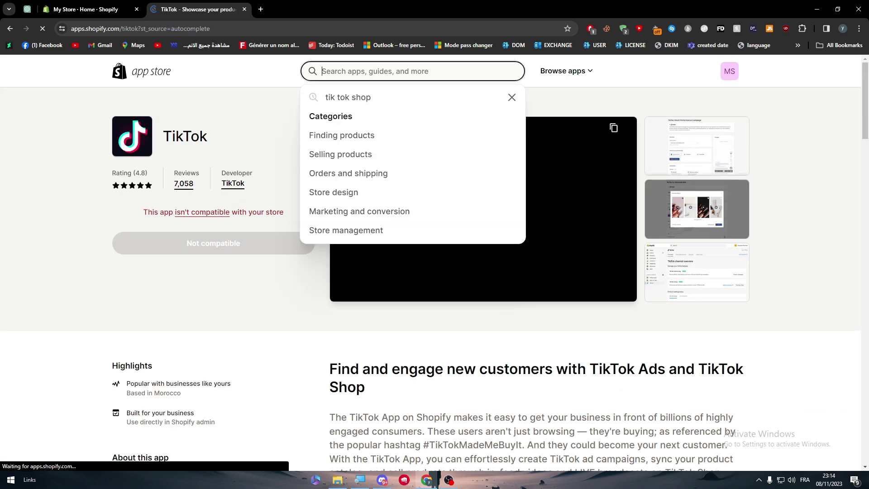
text(Tiktok)
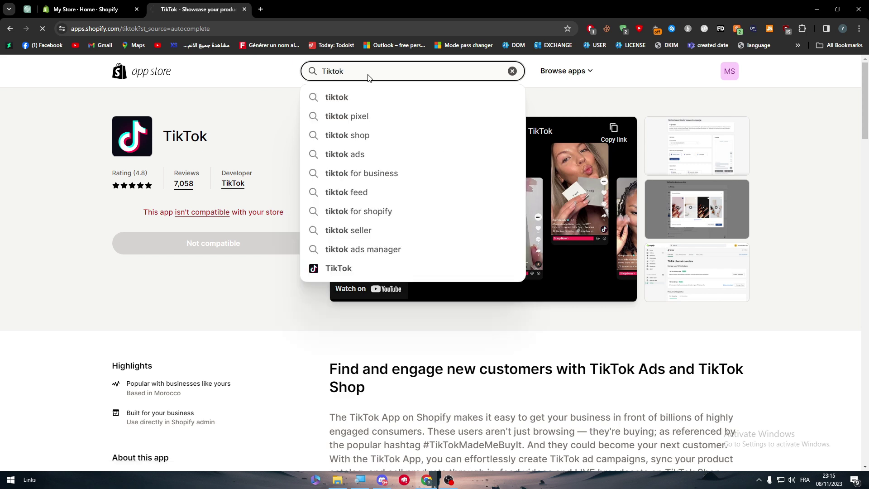
key(Return)
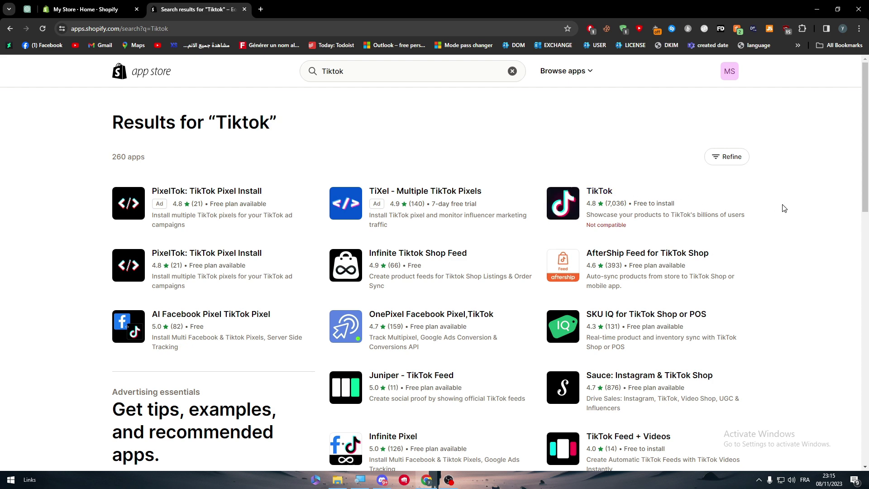
drag(864, 125, 859, 163)
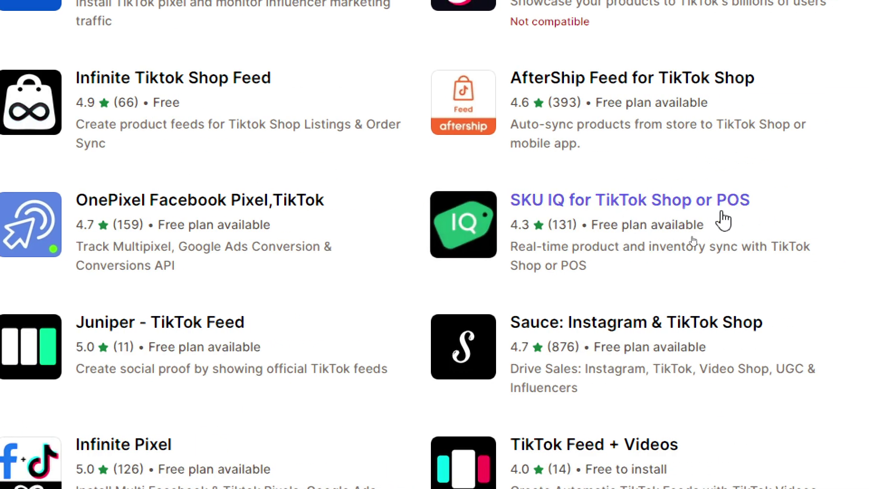
Open the SKU IQ for TikTok Shop or POS app page and review its features and $45/month plans
click(721, 211)
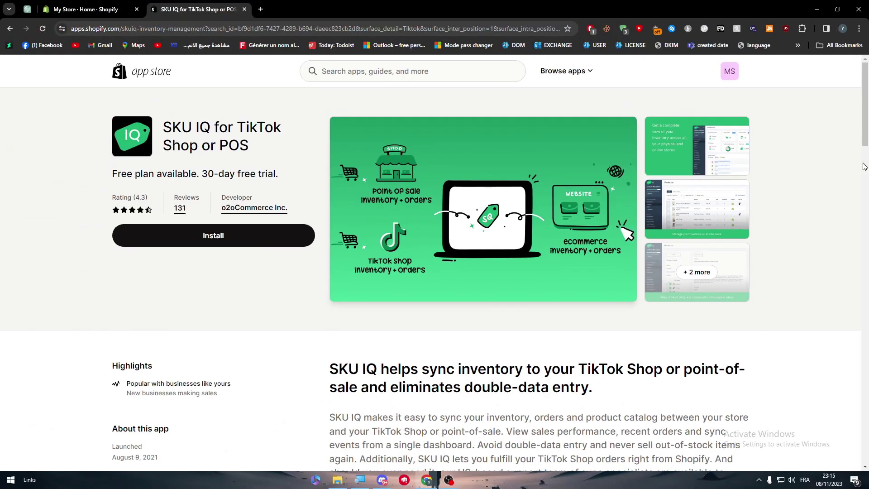
scroll(865, 167, down, 4)
scroll(867, 127, up, 1)
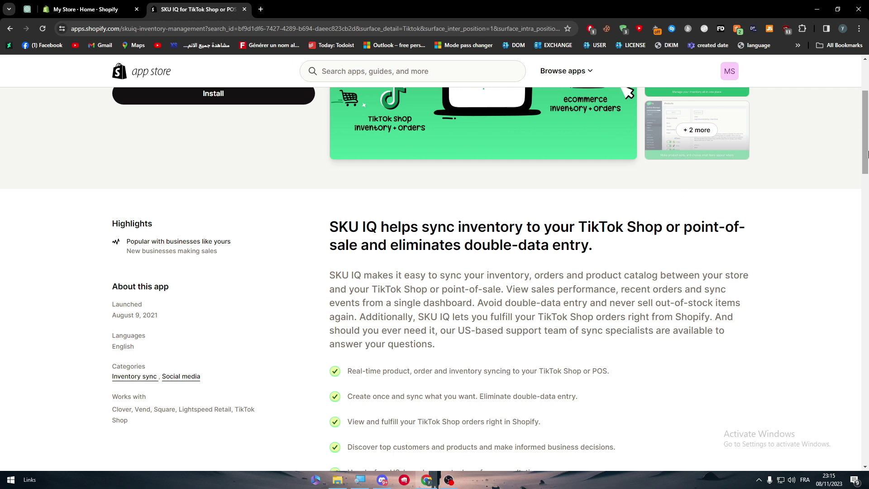
scroll(752, 180, down, 3)
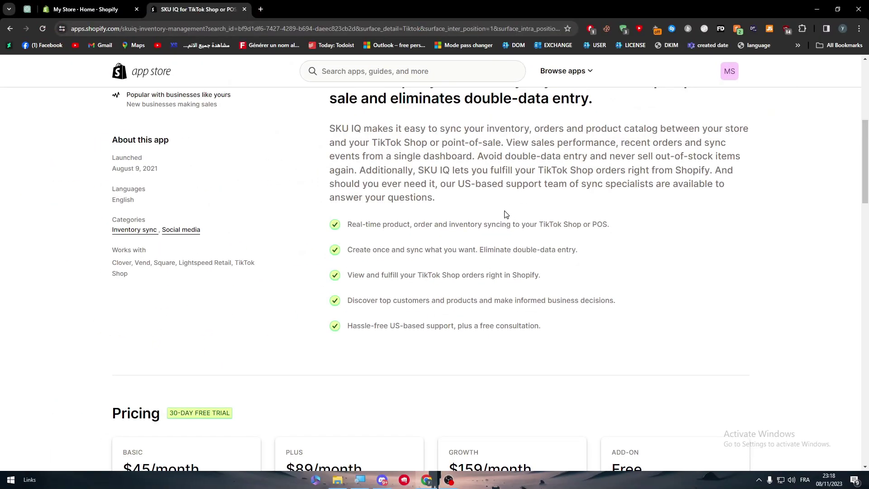
drag(865, 141, 848, 185)
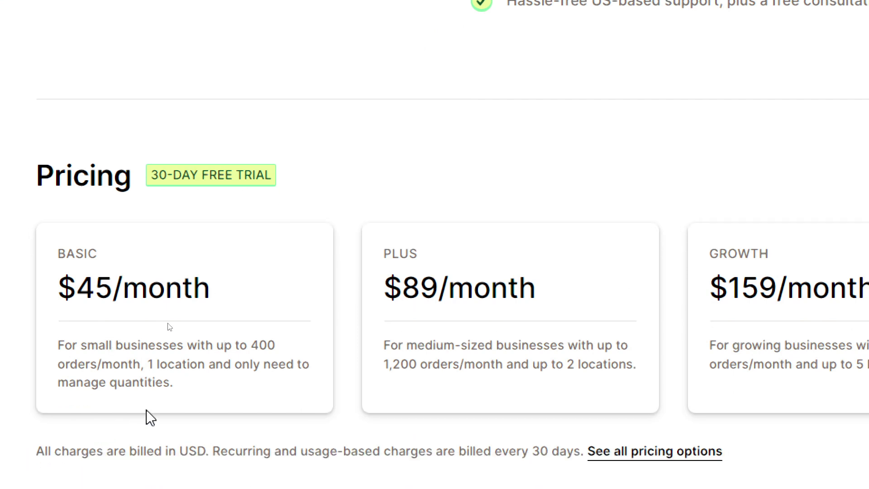
drag(58, 287, 187, 296)
click(187, 296)
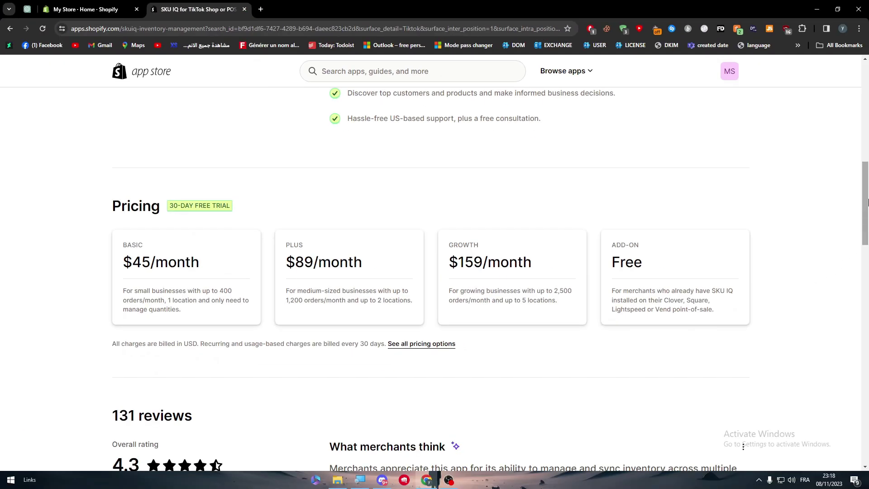
drag(865, 202, 834, 244)
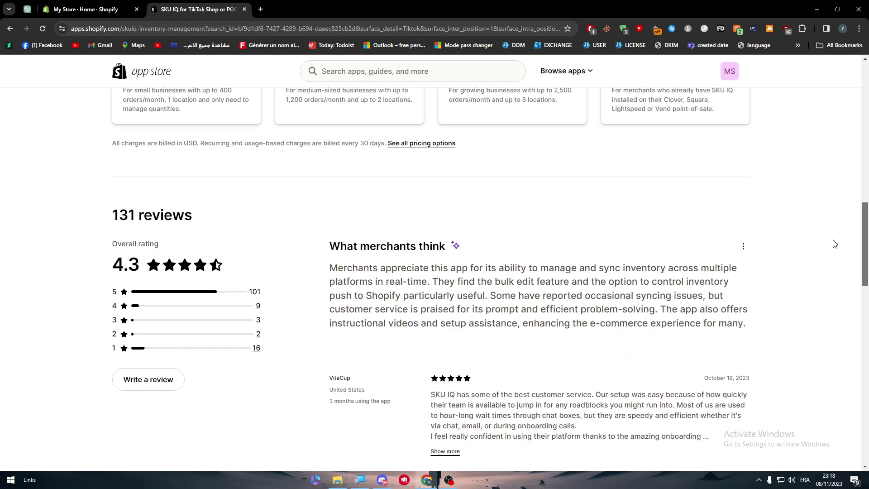
drag(87, 183, 195, 190)
click(302, 199)
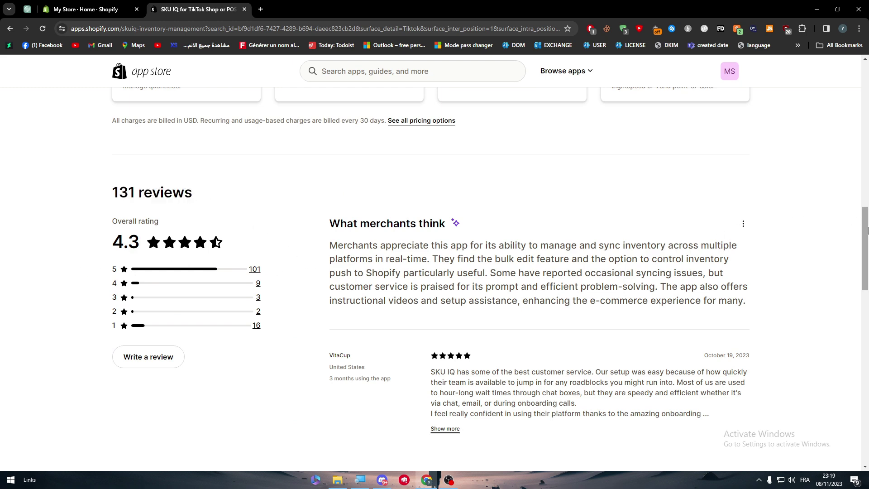
drag(865, 248, 808, 78)
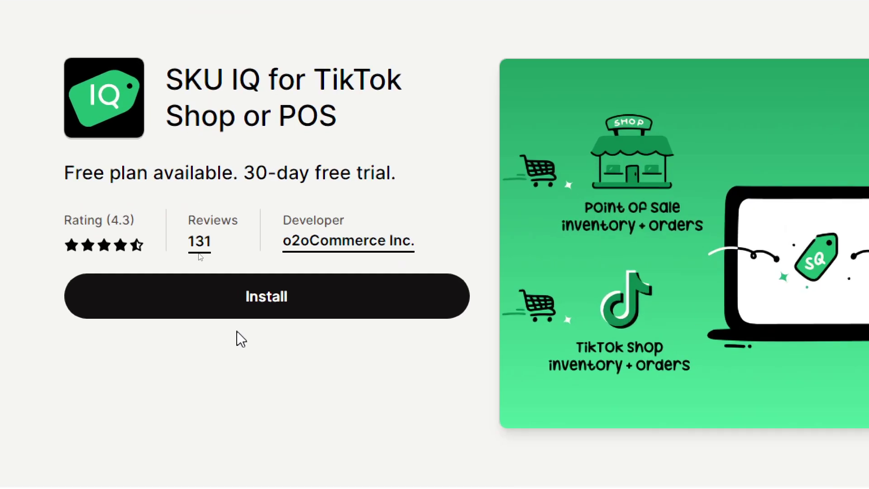
Install the SKU IQ app on the store
click(199, 242)
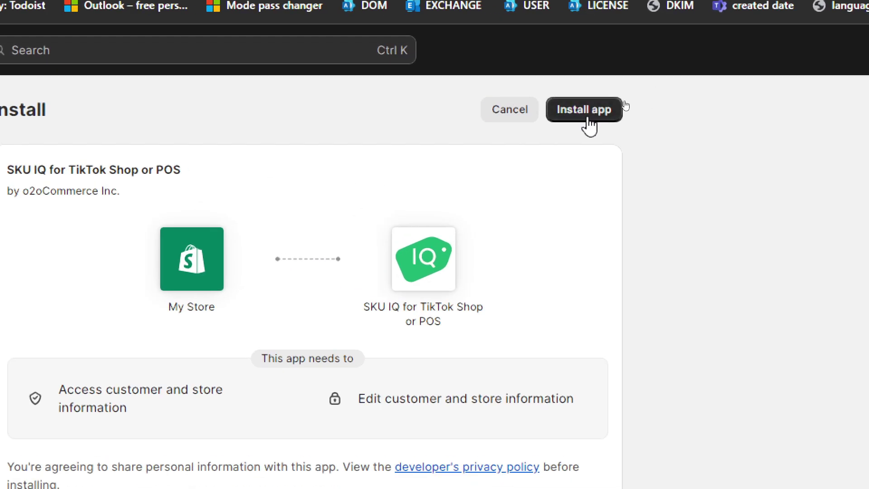
click(624, 101)
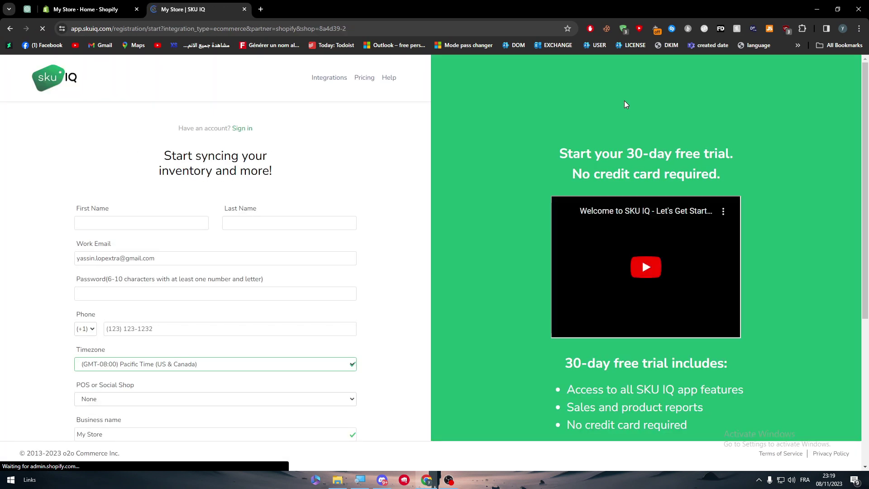
drag(865, 136, 825, 153)
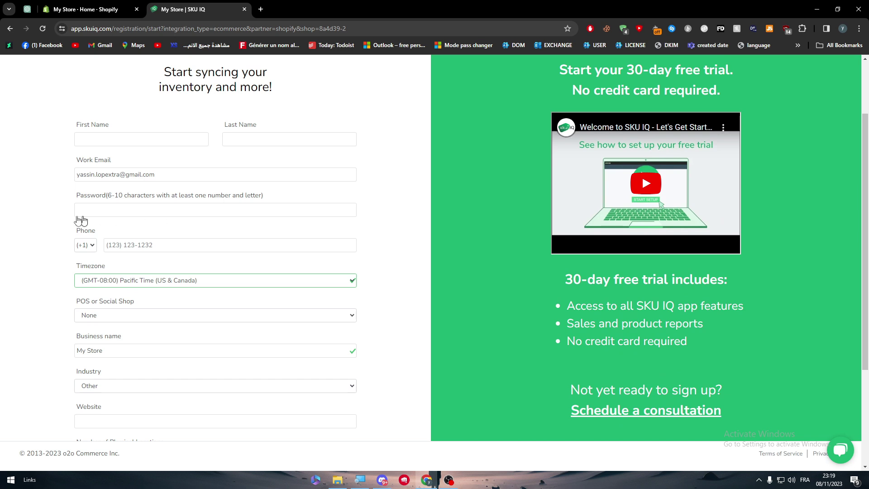
In SKU IQ's sign-up form, choose TikTok Shop as the social shop and Electronics as the industry
click(173, 320)
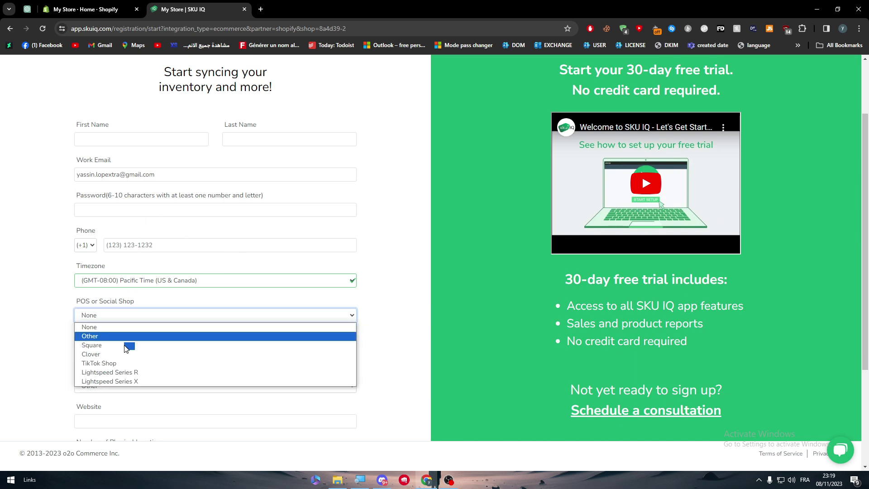
click(149, 364)
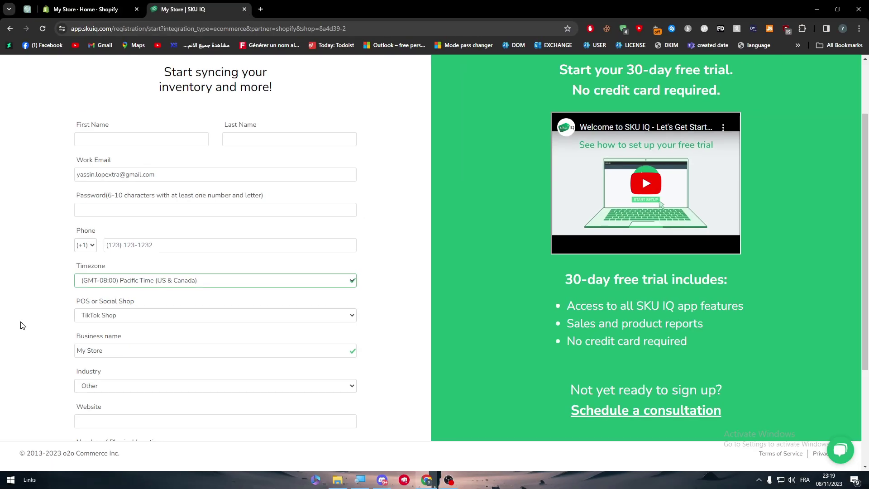
click(112, 356)
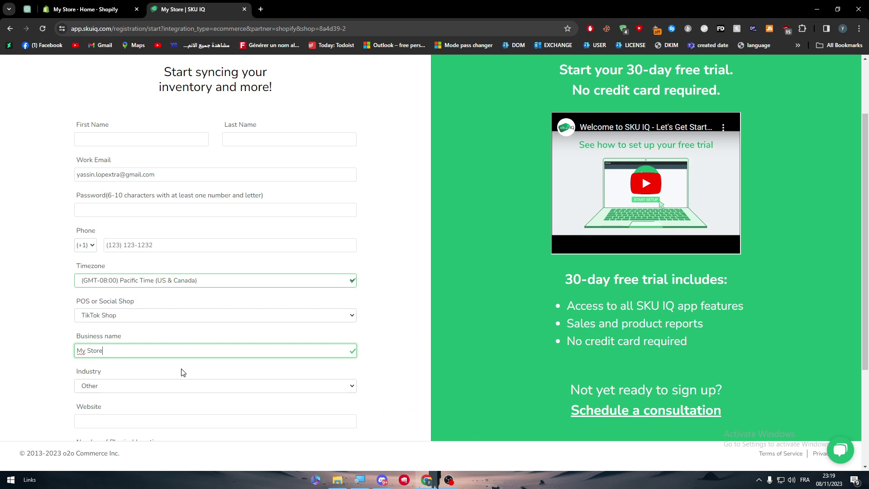
click(153, 386)
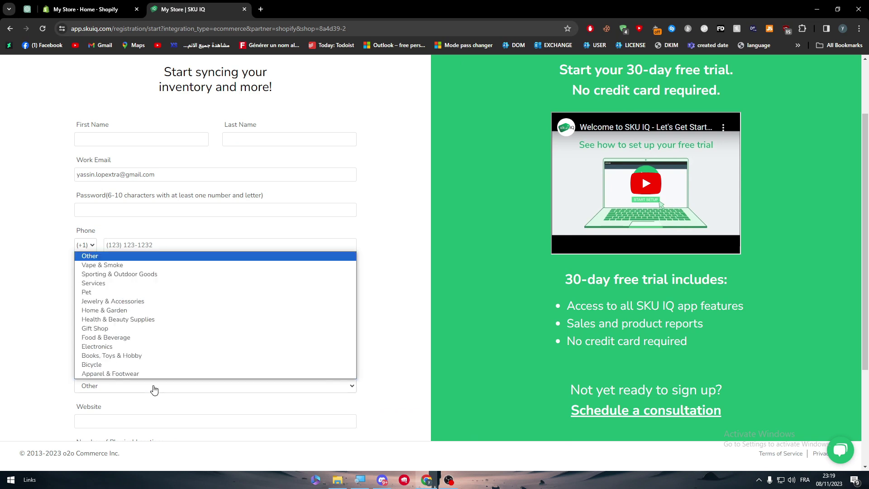
click(109, 347)
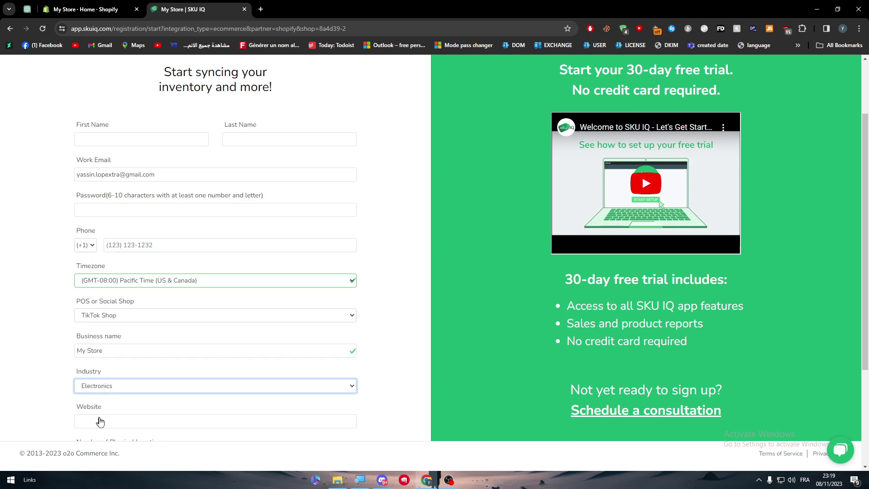
click(88, 9)
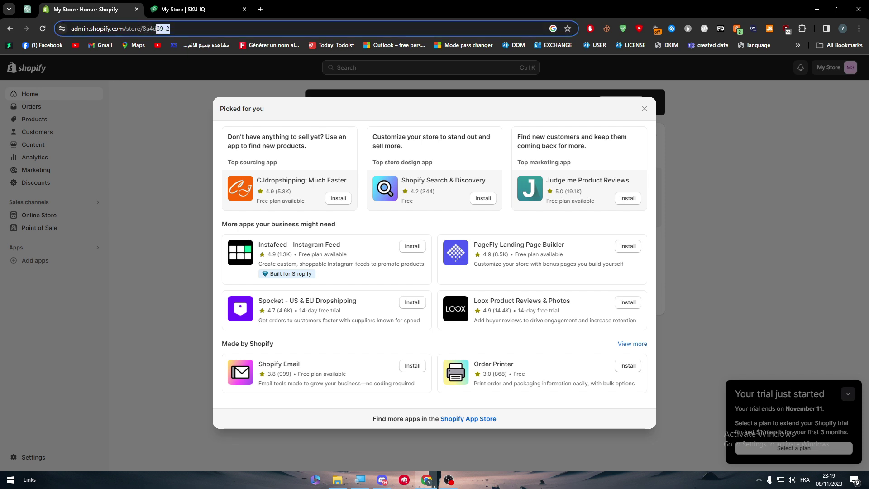
Copy the My Store admin link address from the All stores list
click(142, 192)
click(850, 68)
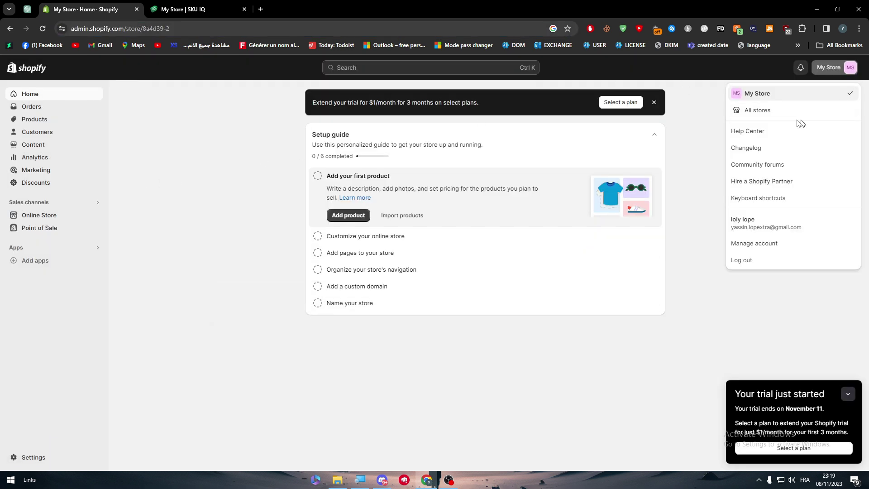
click(776, 113)
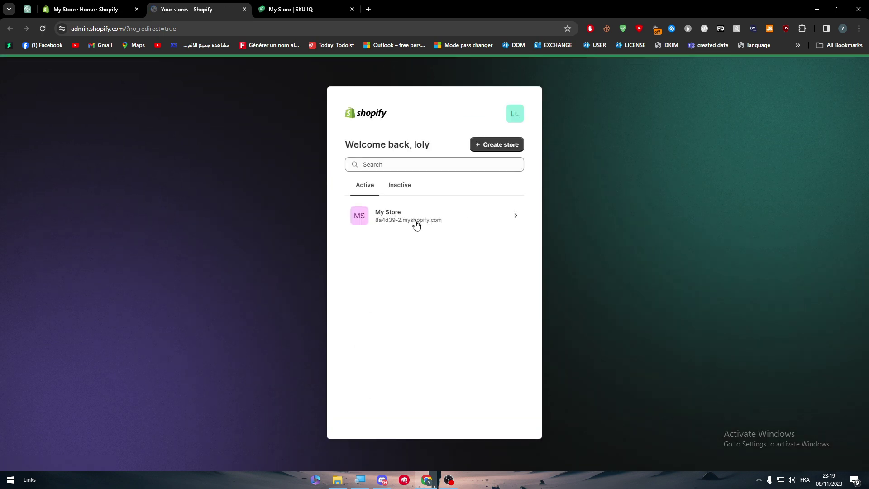
click(413, 226)
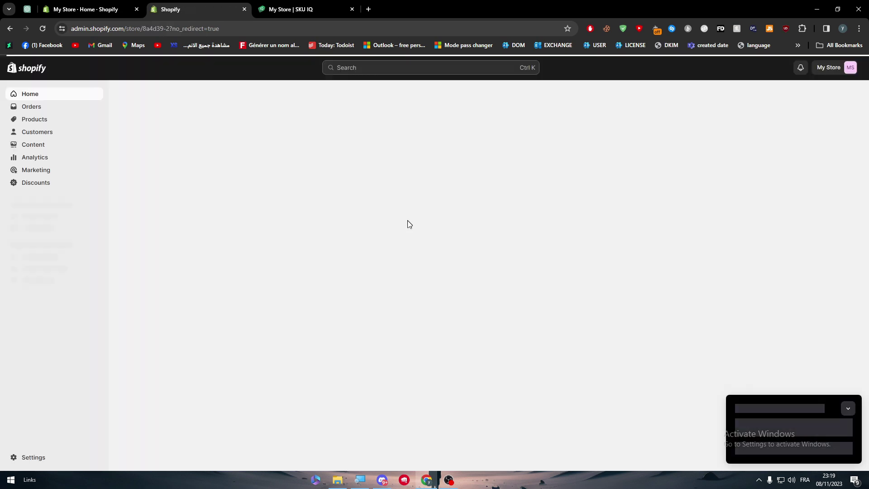
right_click(407, 222)
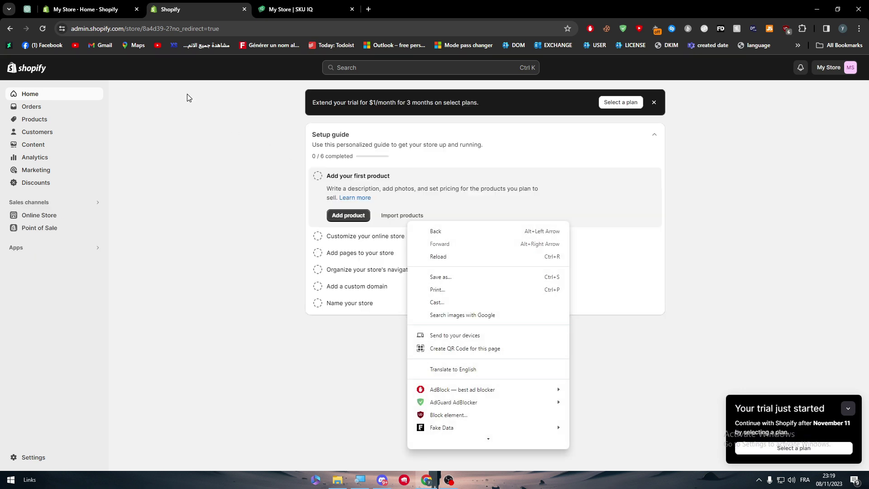
click(232, 29)
click(250, 127)
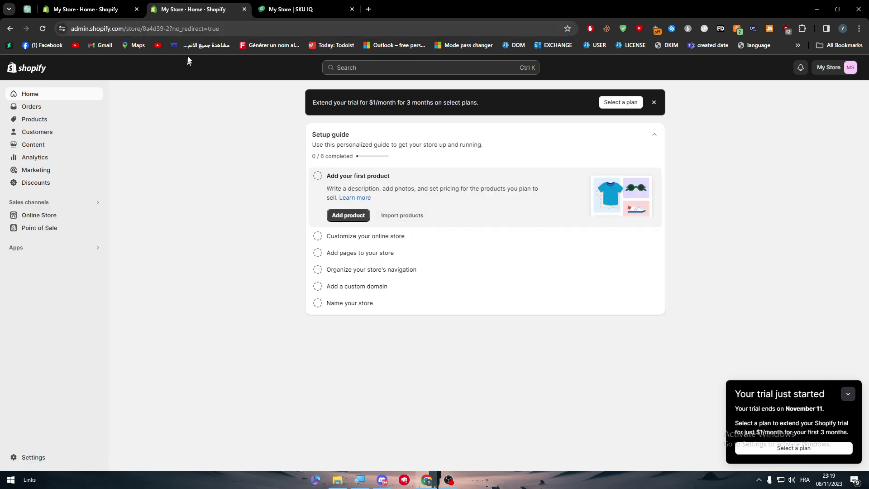
double_click(165, 29)
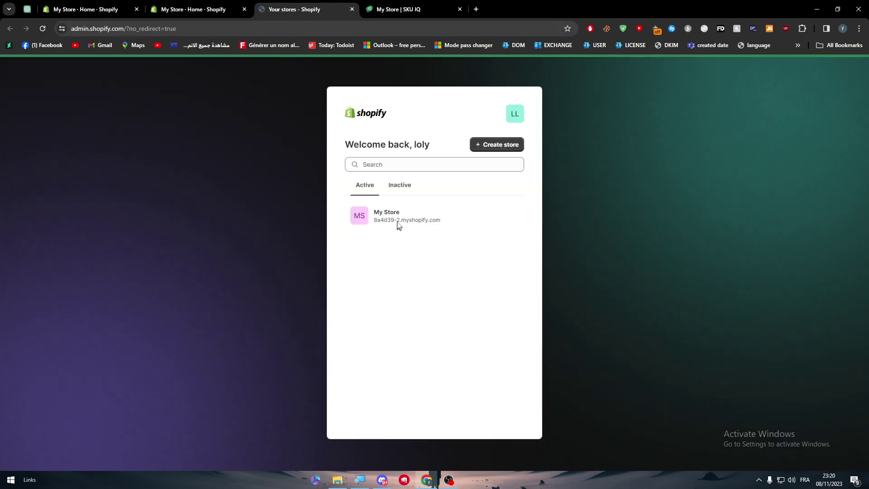
right_click(392, 221)
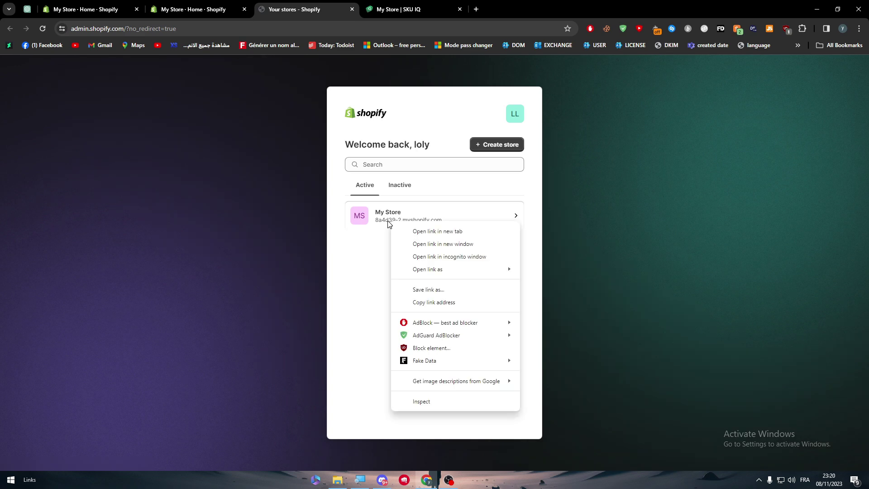
click(446, 303)
Paste the copied store URL into SKU IQ's Website field
click(398, 9)
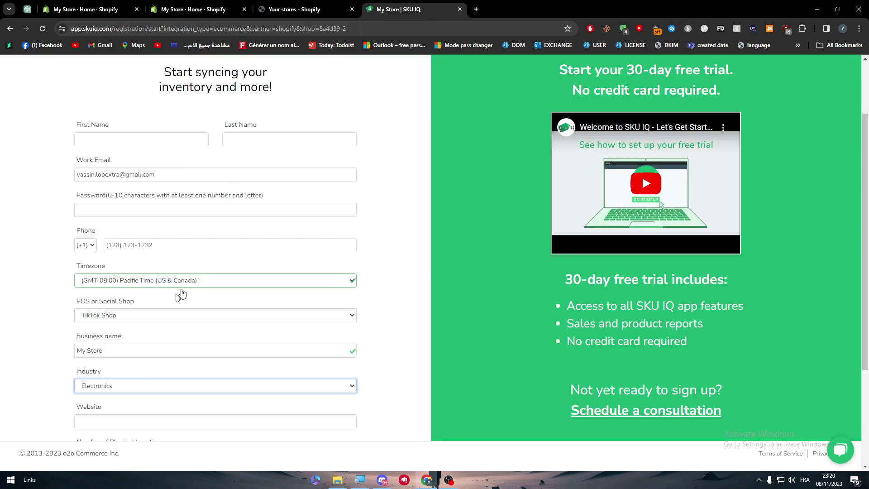
click(107, 421)
key(ctrl+v)
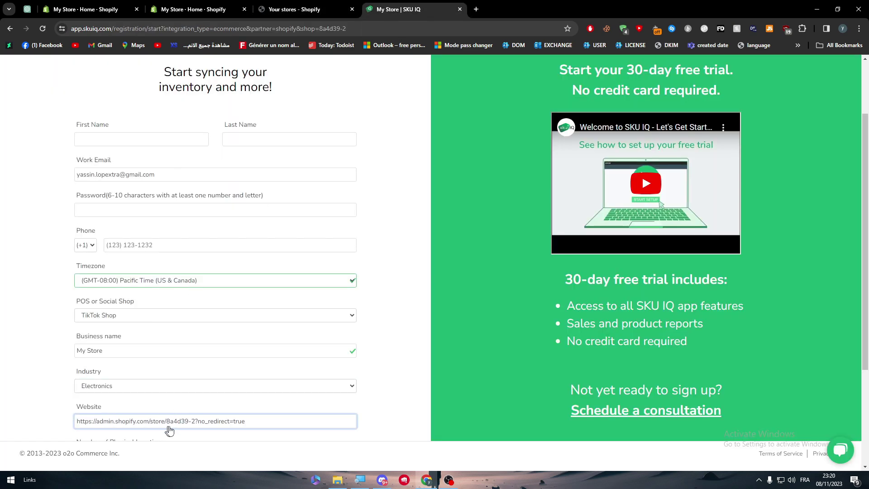
click(397, 397)
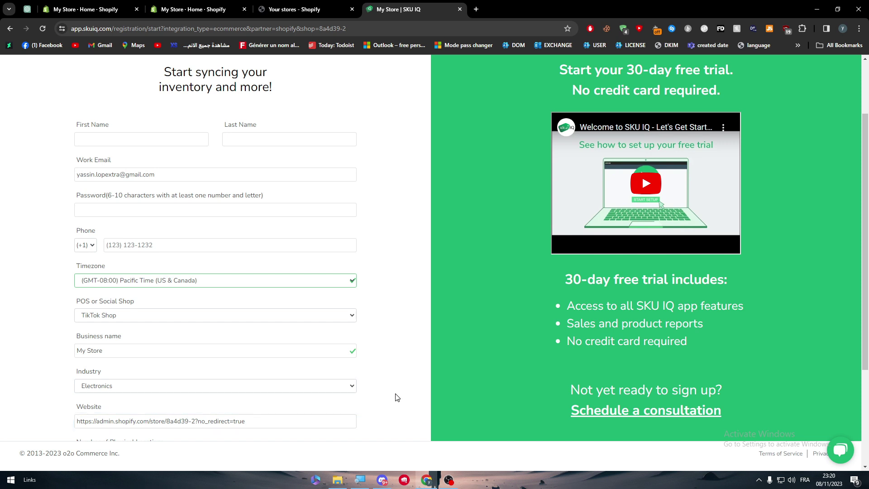
scroll(392, 390, down, 2)
Enter the account password, set physical locations to 1, and accept the Terms of Service
click(131, 121)
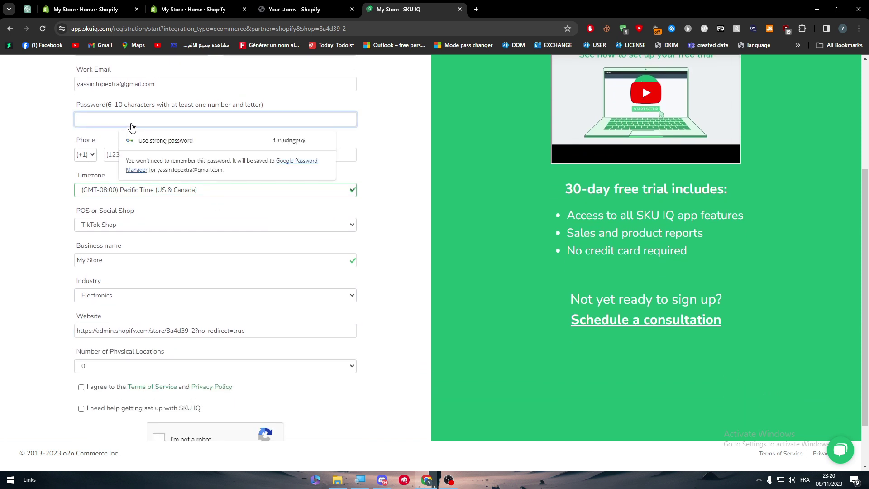
text(•••••••)
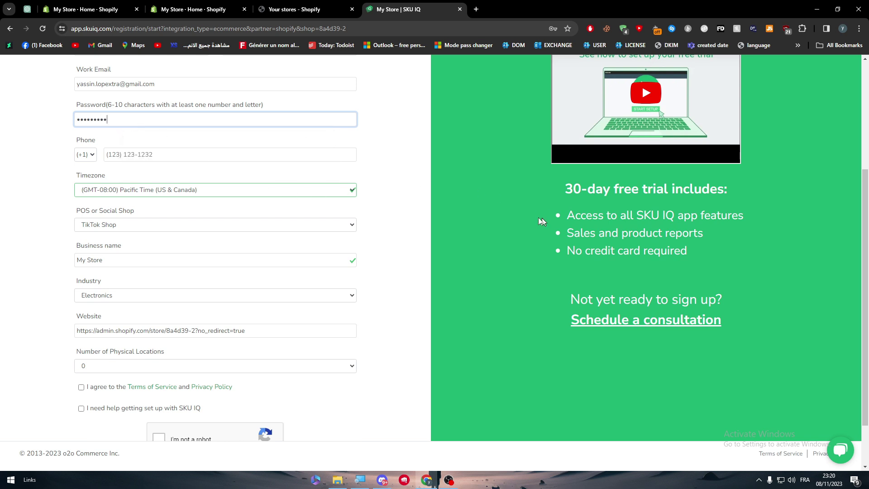
click(114, 367)
click(103, 387)
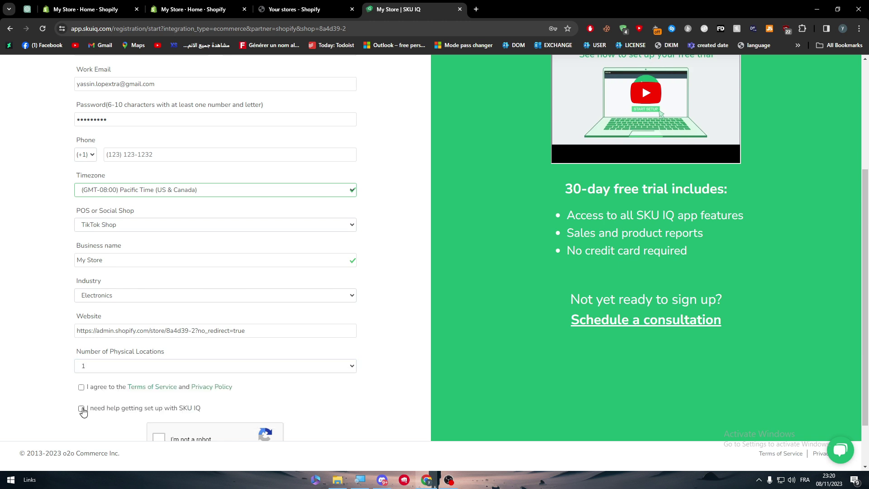
click(81, 387)
click(159, 437)
Submit the registration with name and email autofilled from saved details
scroll(604, 324, down, 1)
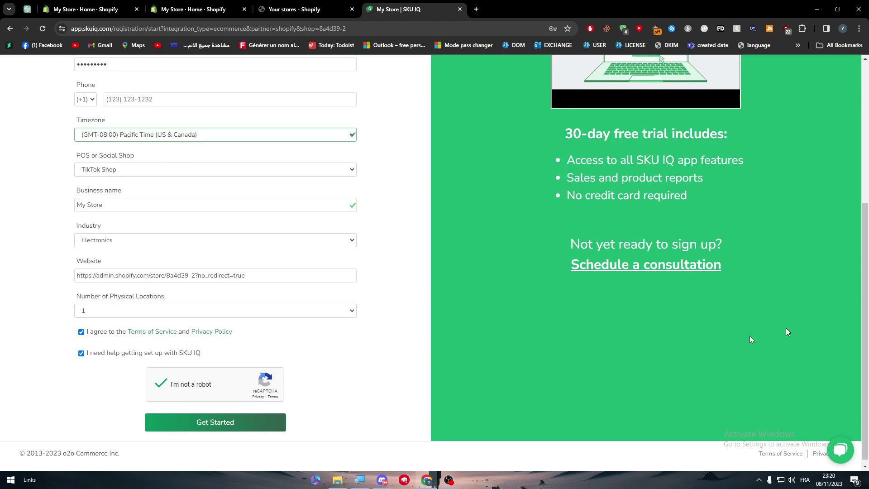
click(201, 426)
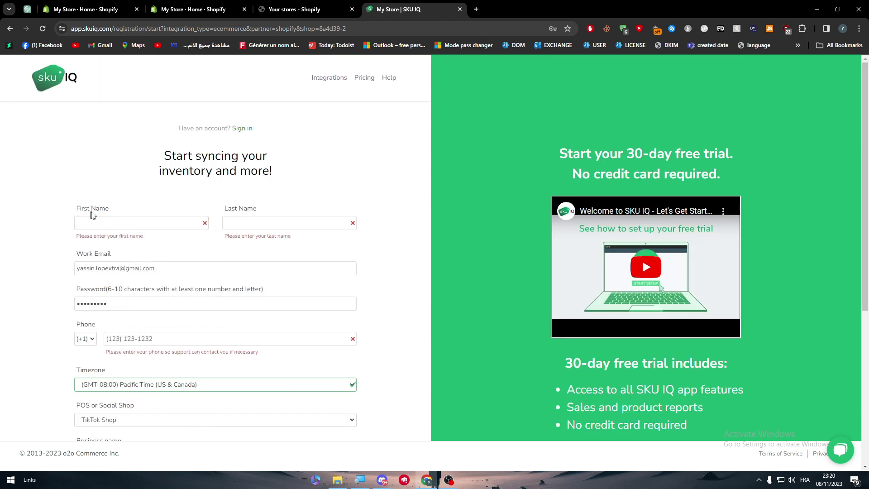
click(96, 225)
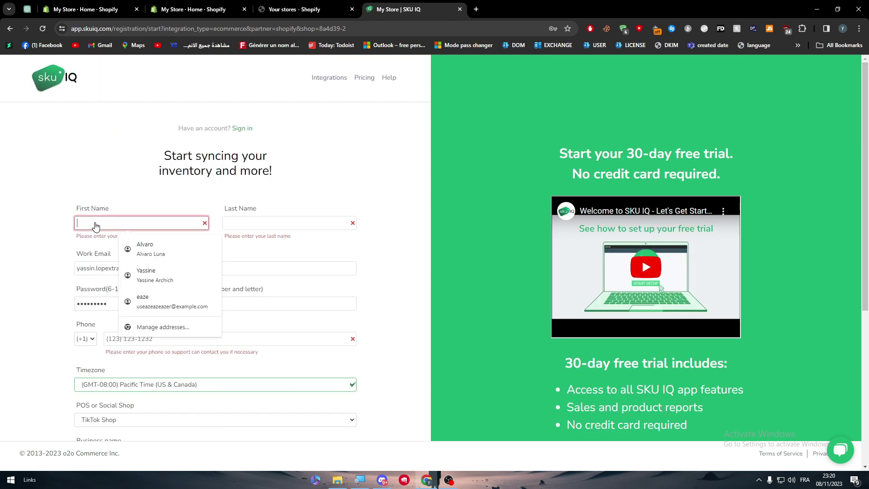
click(163, 244)
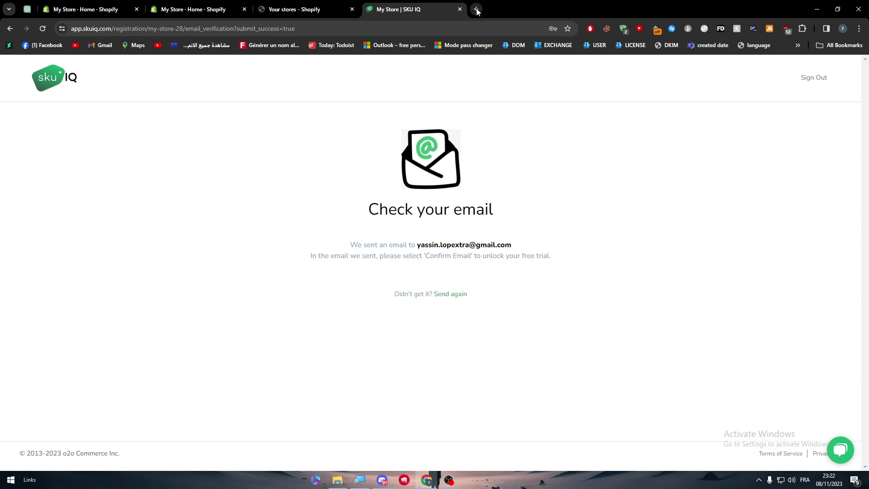
Review the SKU IQ check-email instruction about confirming the email address
click(476, 9)
click(462, 5)
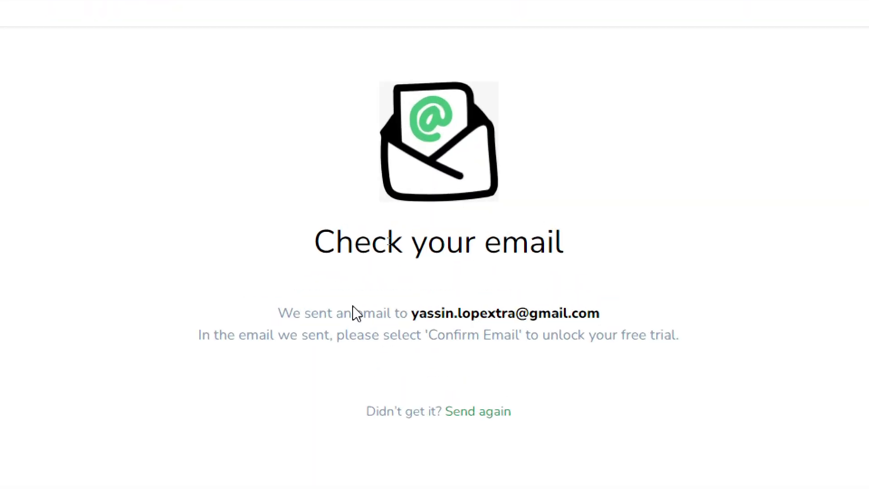
drag(197, 345, 446, 354)
click(446, 354)
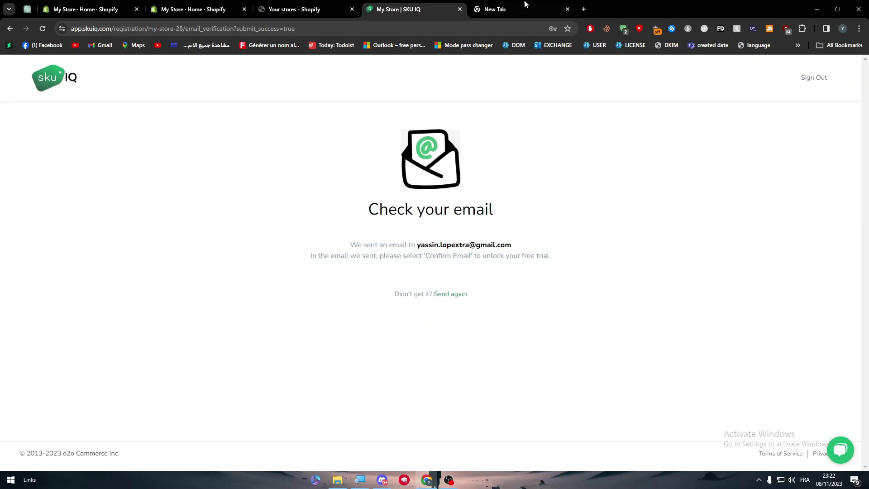
In a new tab, go to Gmail using the 'gm' address suggestion
click(525, 5)
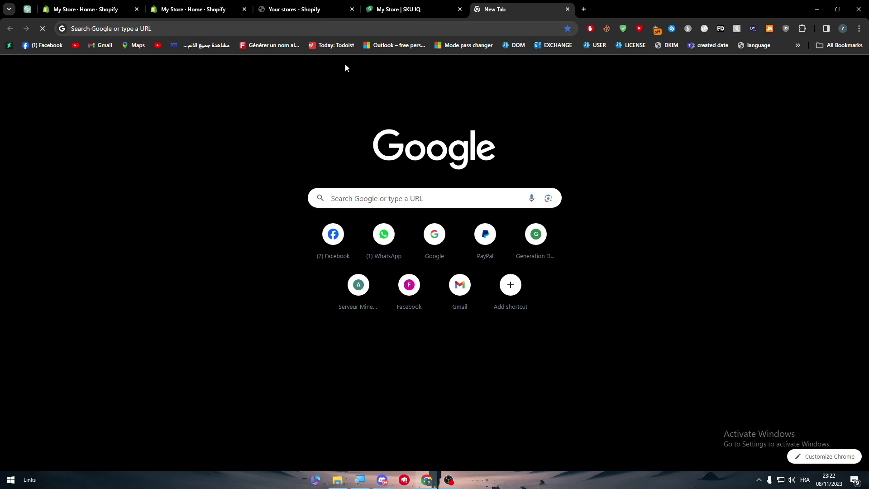
click(342, 28)
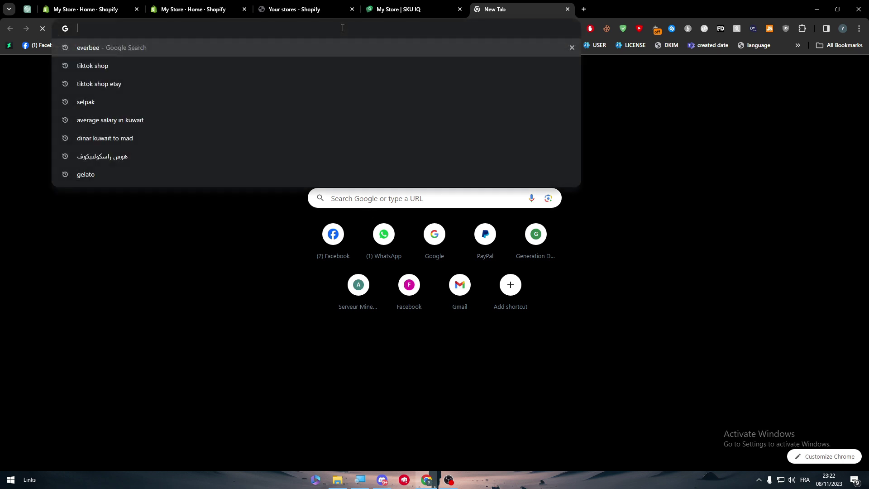
text(gmail)
key(Return)
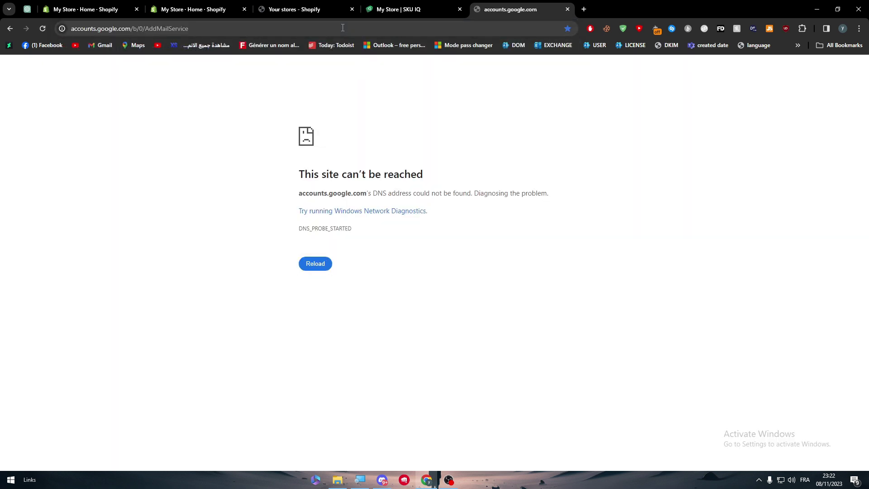
click(375, 24)
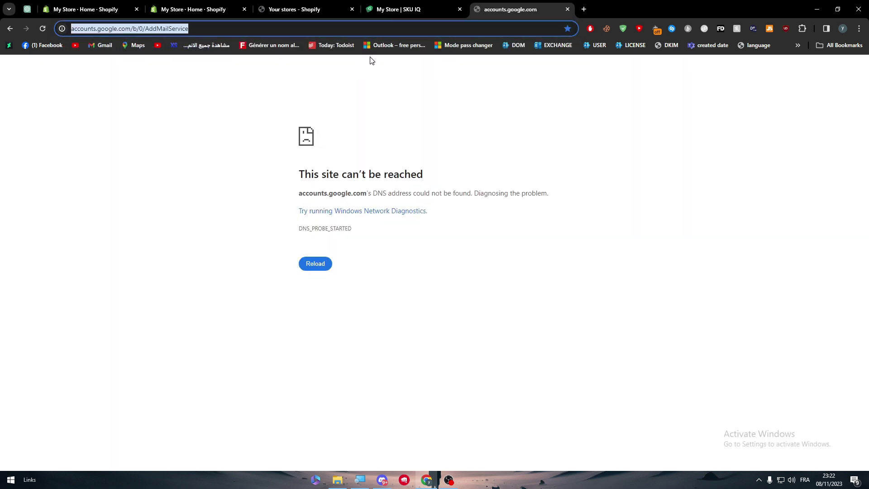
click(362, 104)
click(424, 29)
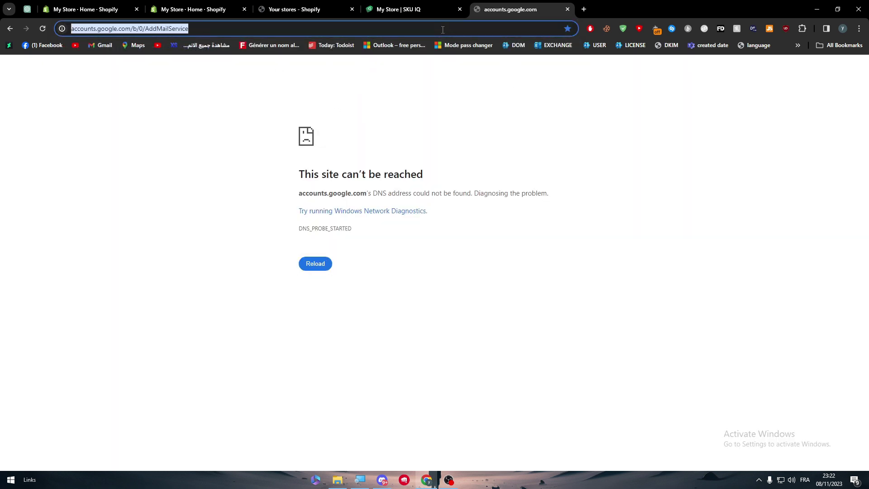
Open SKU IQ's 'Confirm your email address' email, follow Confirm Email, and proceed past the uBlock warning
click(462, 105)
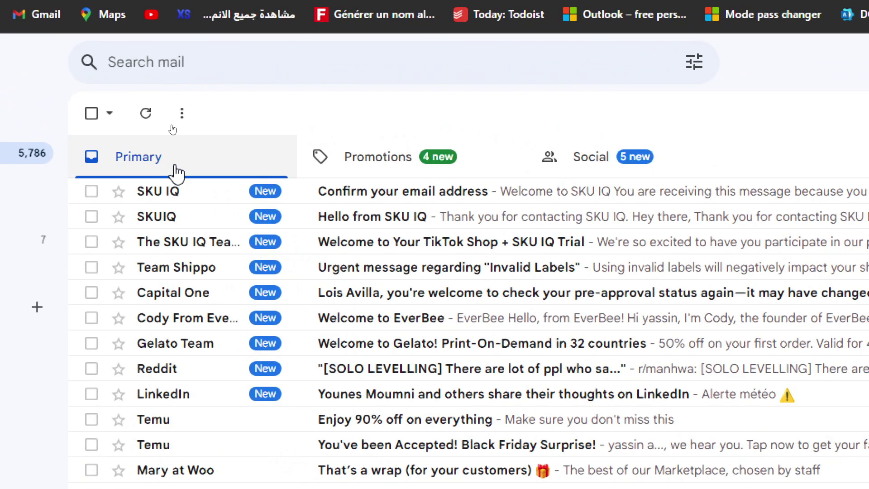
click(438, 190)
click(534, 364)
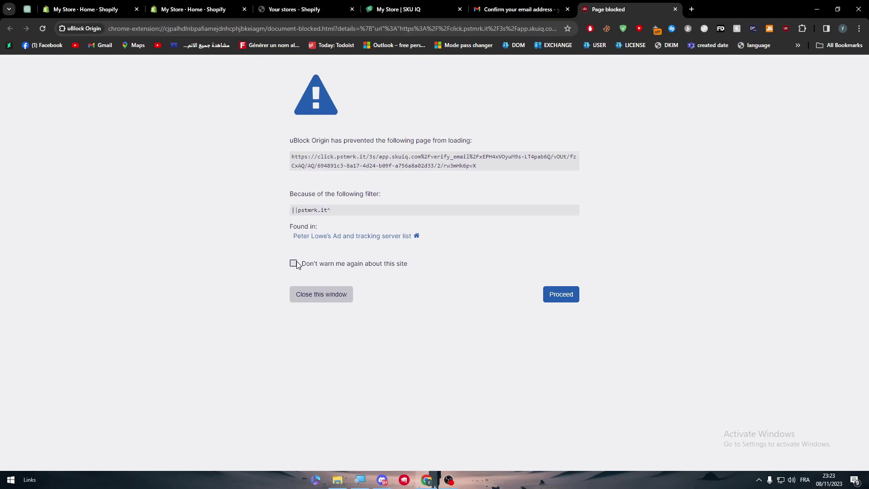
click(297, 263)
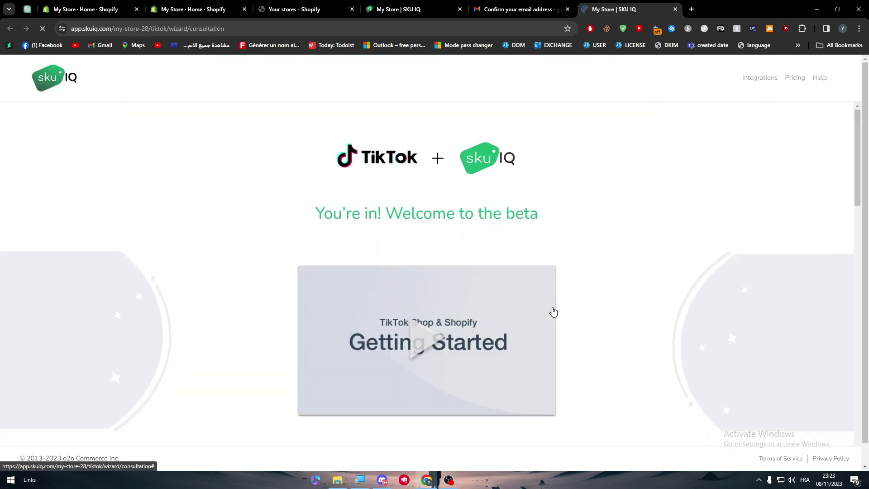
Scroll the 'Welcome to the beta' page to review the numbered TikTok Shop–Shopify setup steps
drag(360, 213, 581, 223)
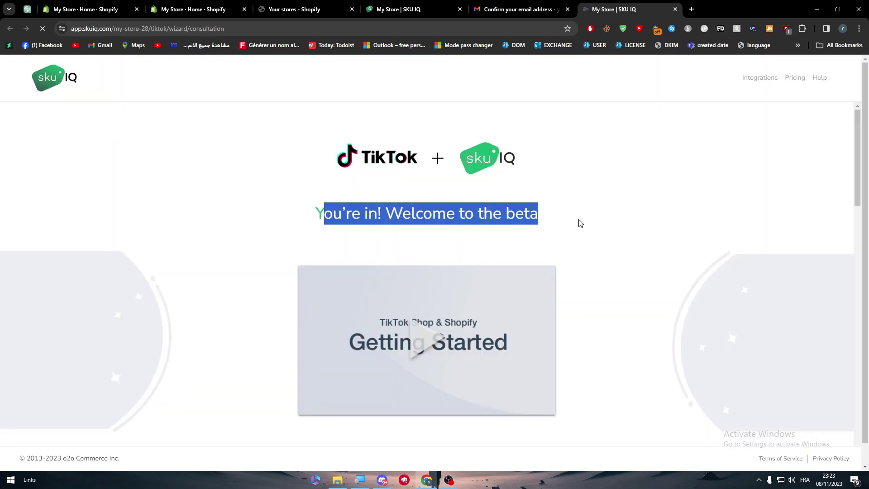
click(581, 223)
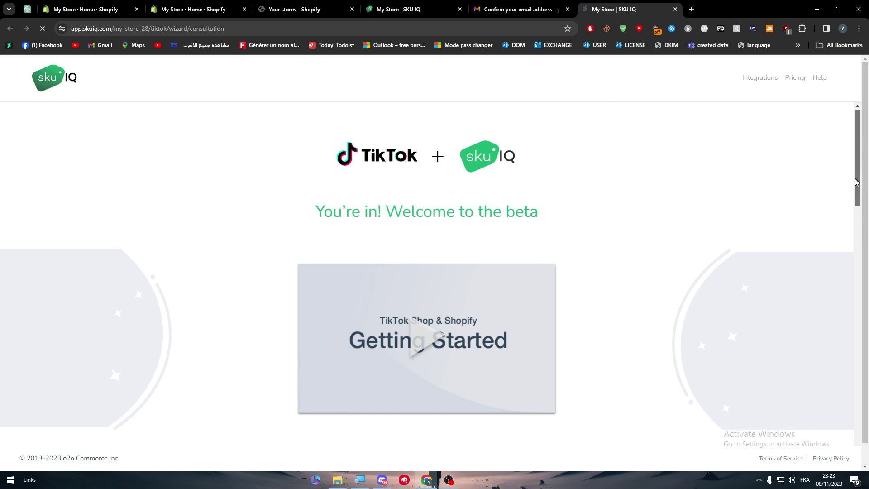
drag(857, 181, 849, 278)
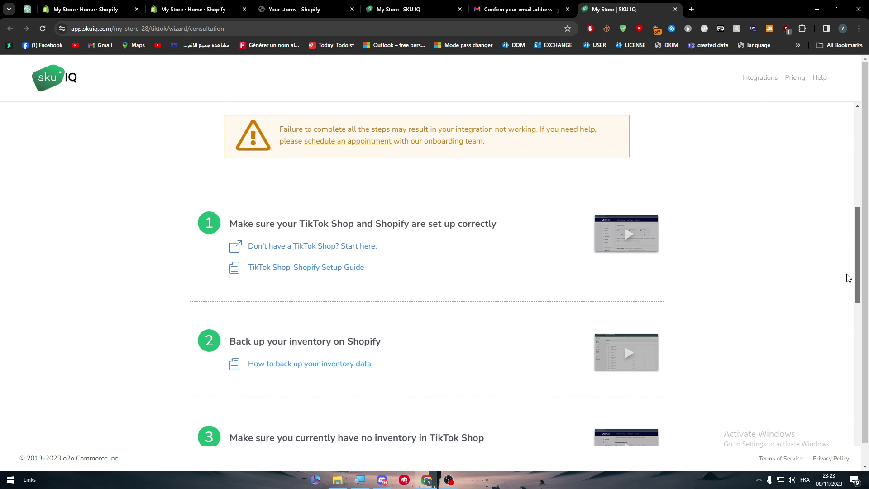
scroll(838, 268, up, 2)
scroll(764, 263, down, 3)
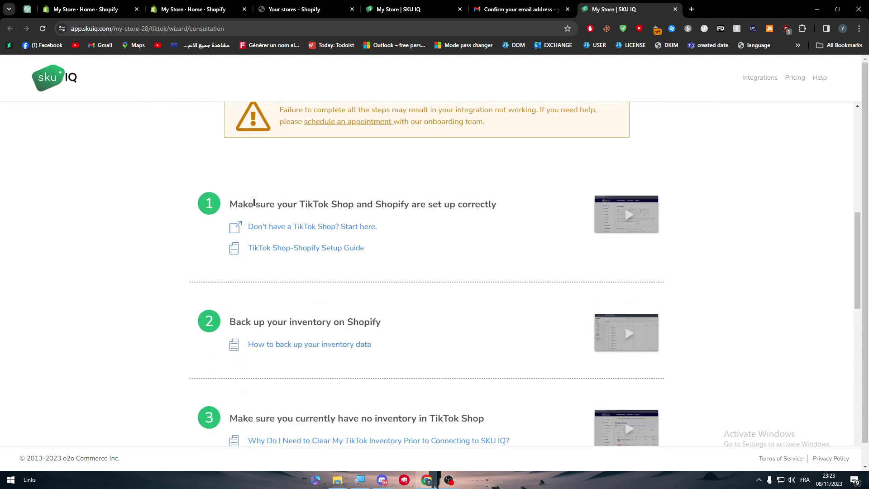
drag(243, 204, 442, 219)
scroll(849, 358, down, 1)
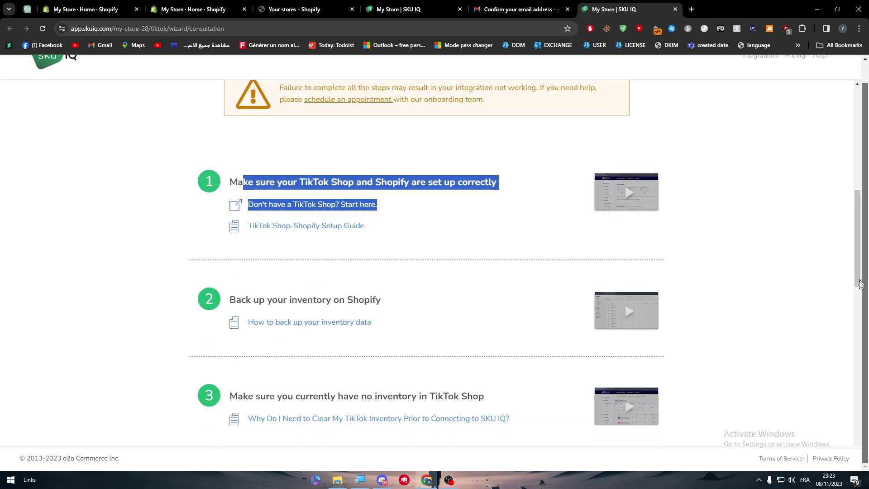
click(403, 178)
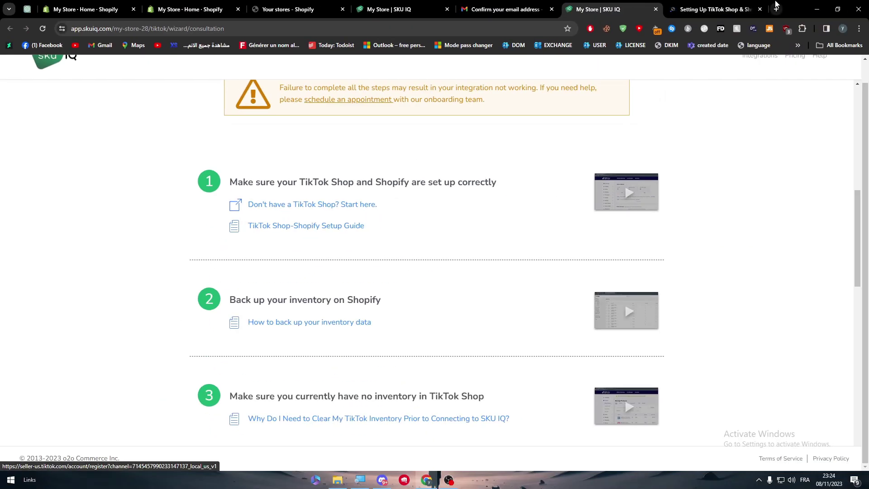
click(724, 9)
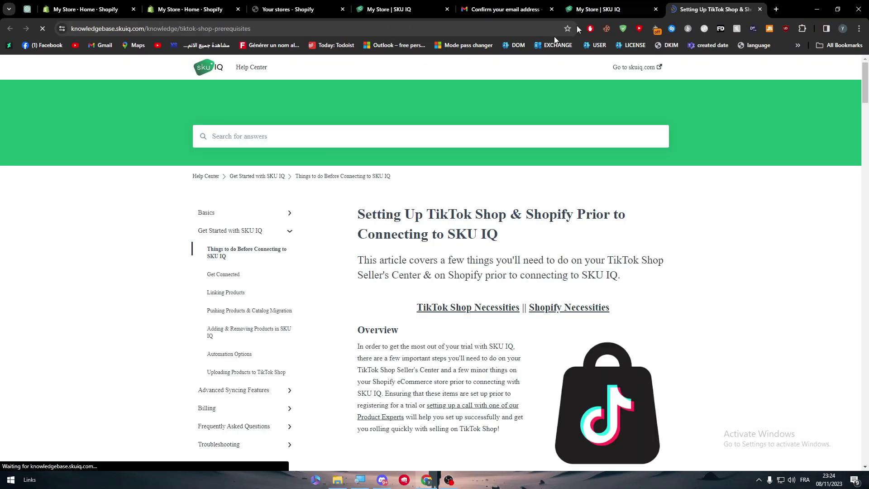
scroll(867, 129, down, 9)
drag(866, 129, 866, 253)
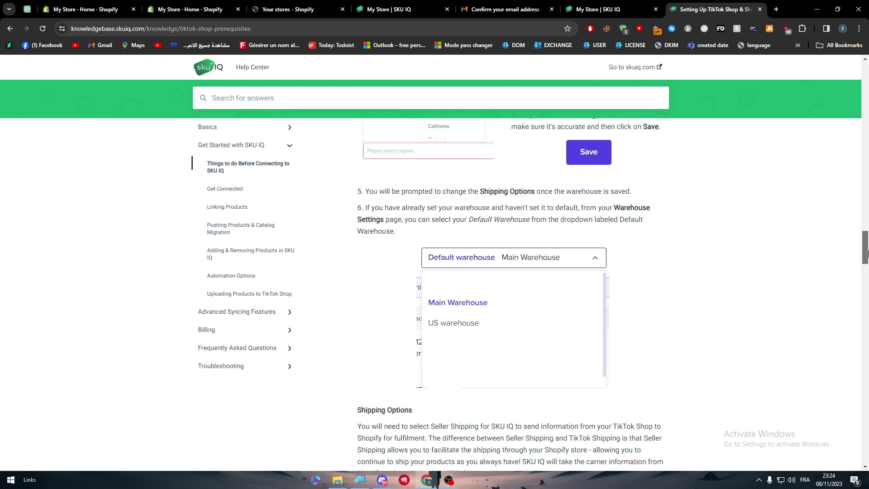
drag(867, 253, 866, 392)
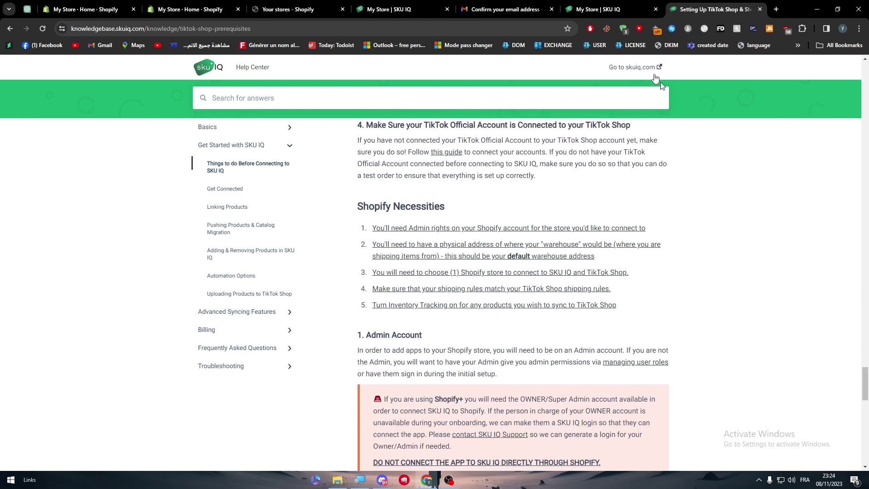
Launch SKU IQ from the Apps list in the My Store admin
click(590, 7)
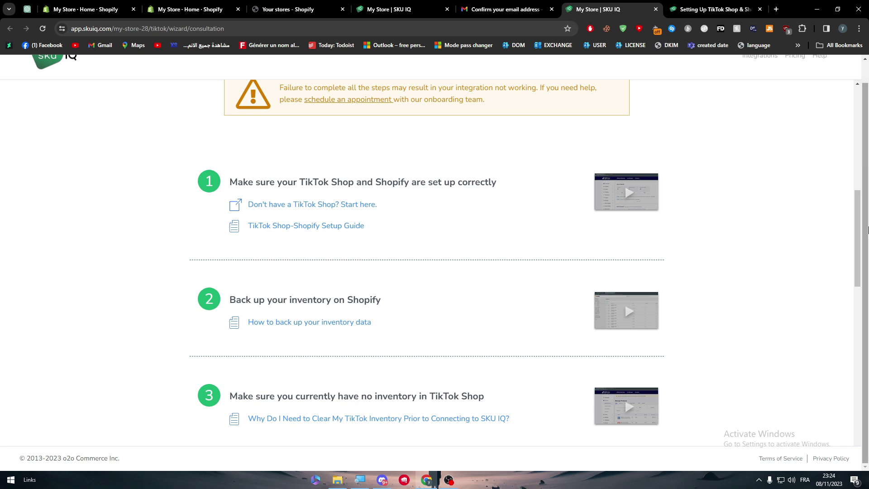
scroll(866, 181, up, 1)
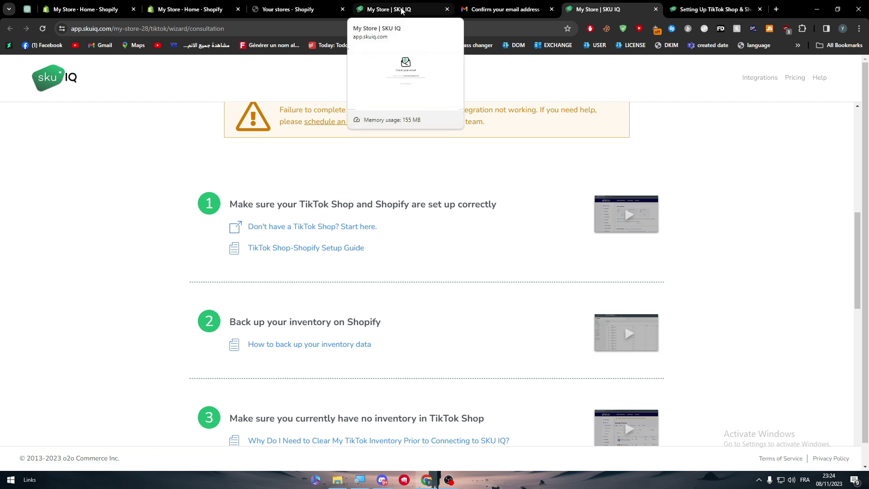
click(181, 8)
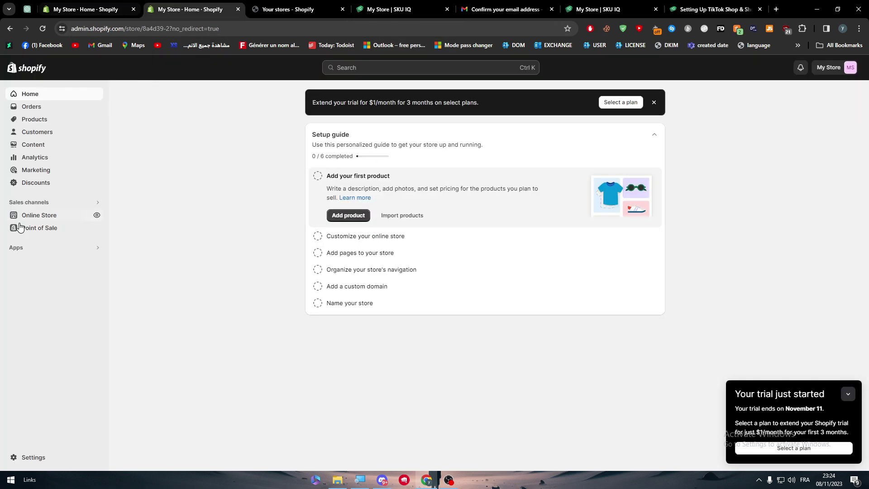
click(33, 249)
click(172, 210)
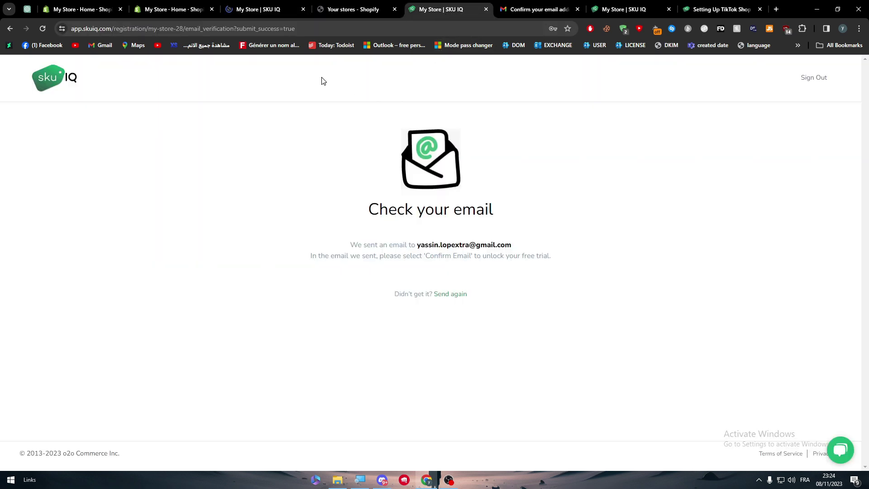
click(249, 9)
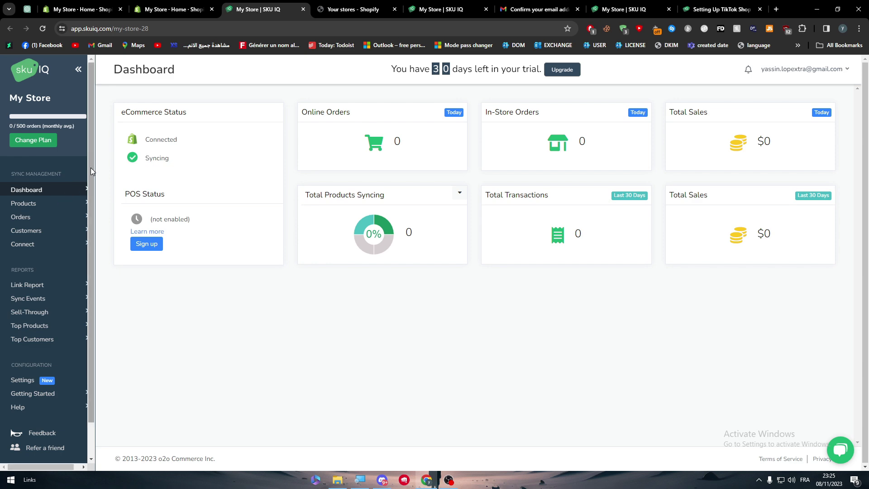
scroll(84, 232, down, 1)
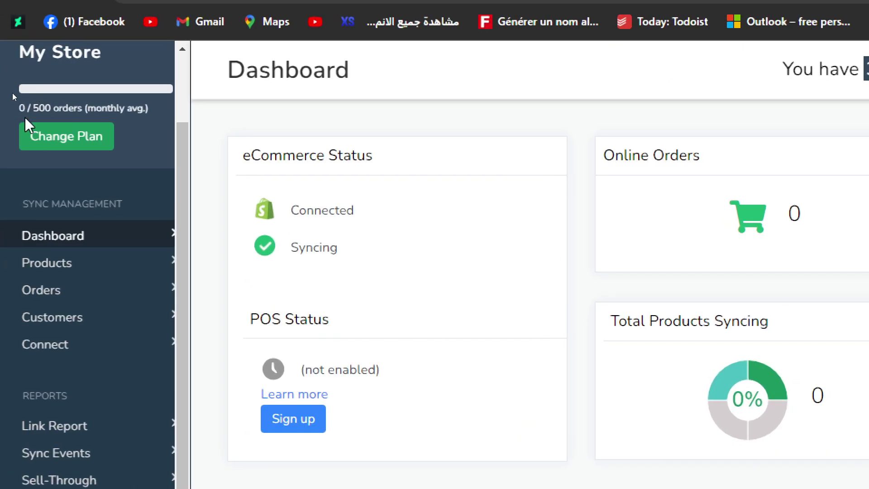
drag(1, 108, 40, 108)
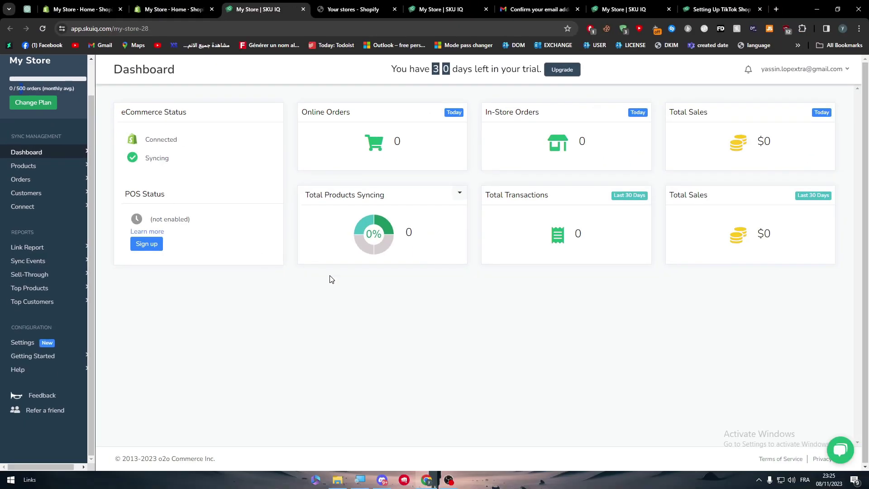
click(355, 289)
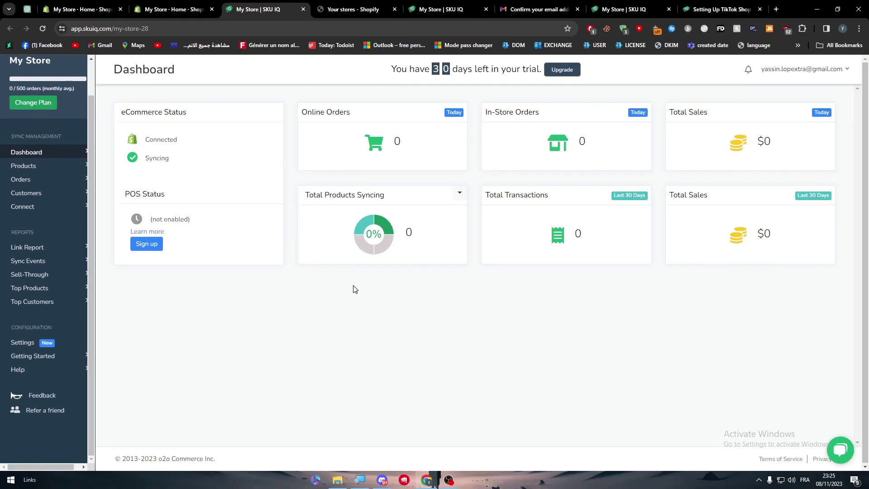